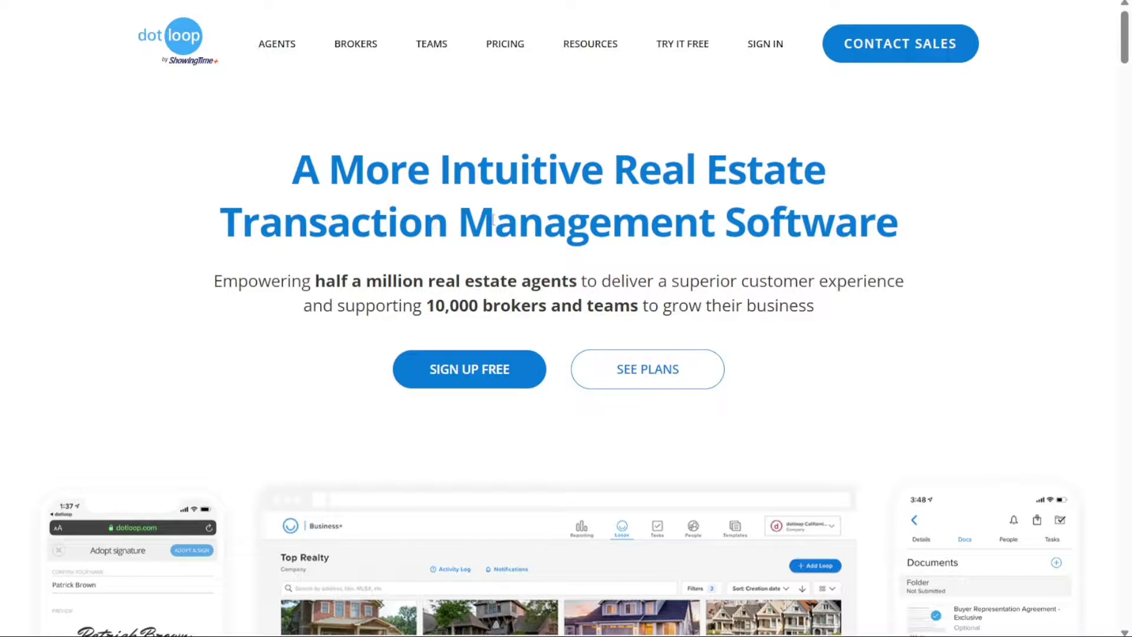
# - Expand the full description of the JotForm tutorial video on YouTube
pyautogui.scroll(-5, 597, 229)
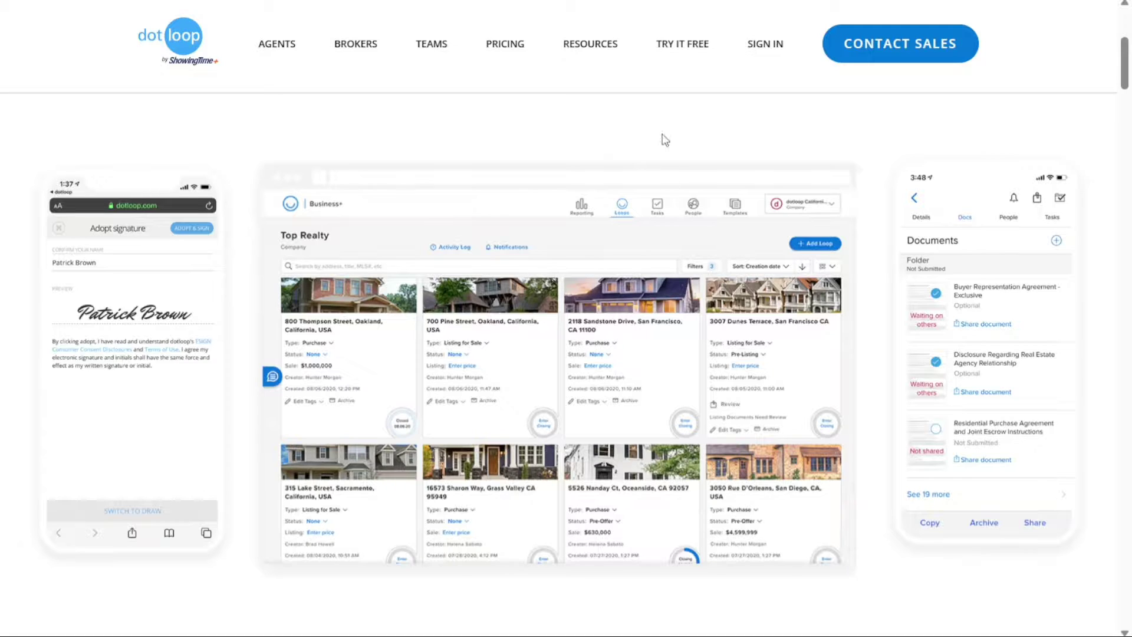
pyautogui.scroll(5, 665, 139)
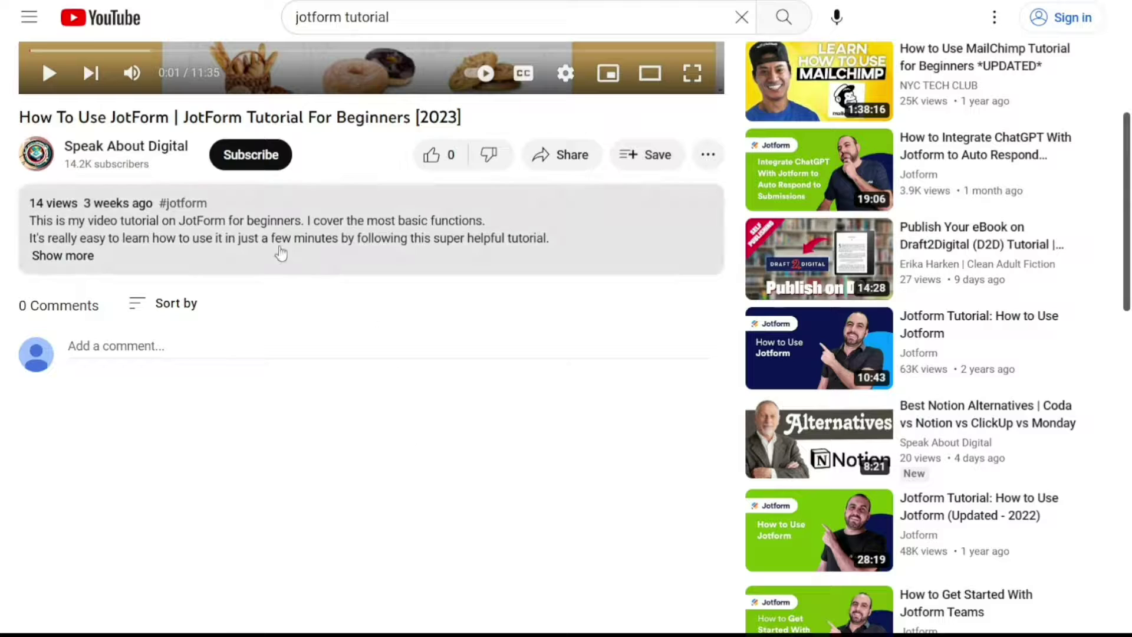
pyautogui.click(89, 257)
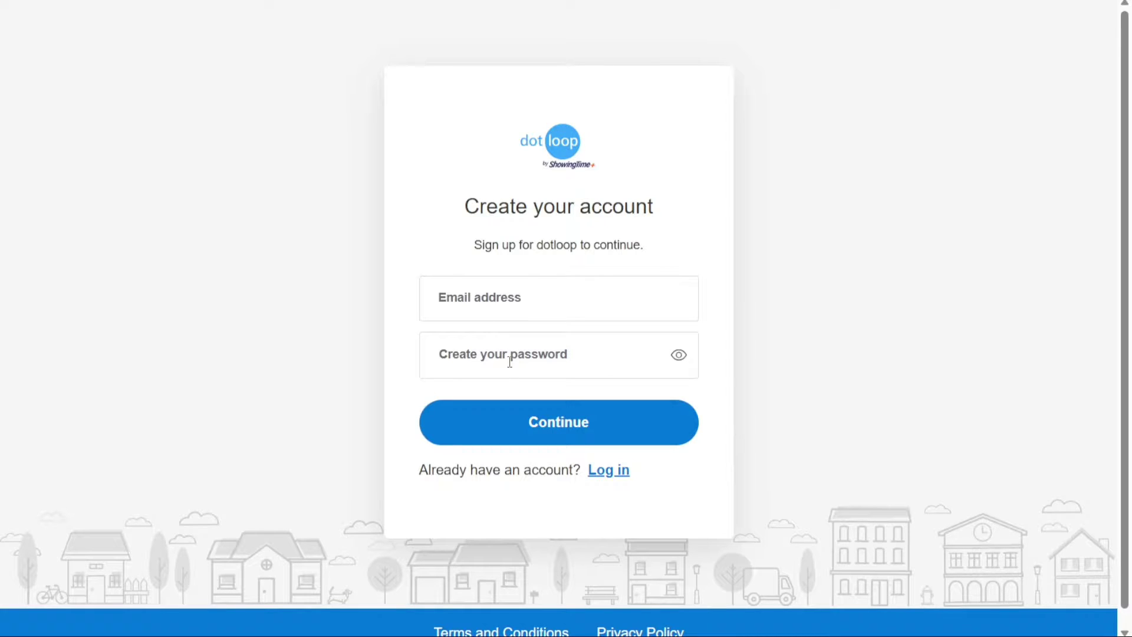
# - Submit the sign-up and verify the account with the 6-digit code texted to the phone
pyautogui.click(560, 427)
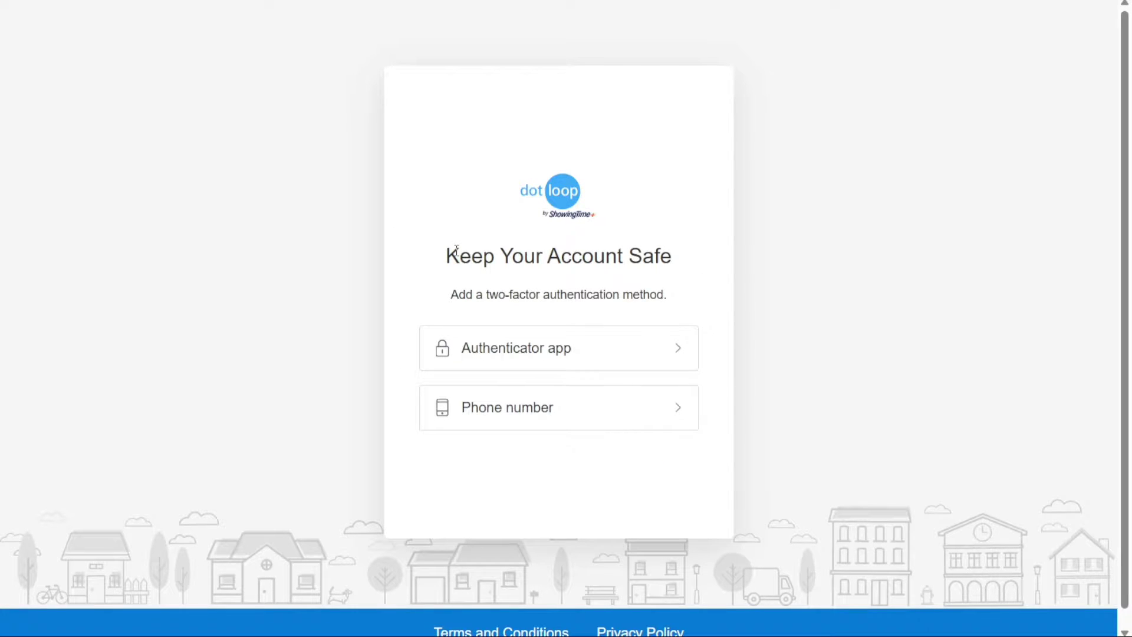
pyautogui.moveTo(447, 255); pyautogui.dragTo(674, 267)
pyautogui.moveTo(450, 297); pyautogui.dragTo(683, 316)
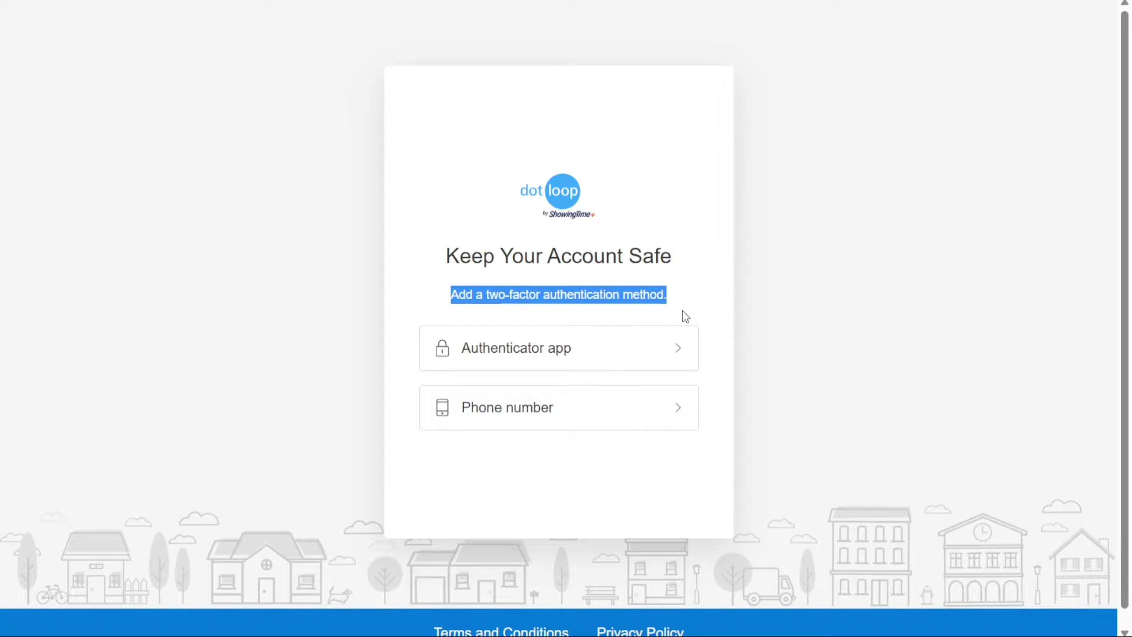
pyautogui.click(590, 313)
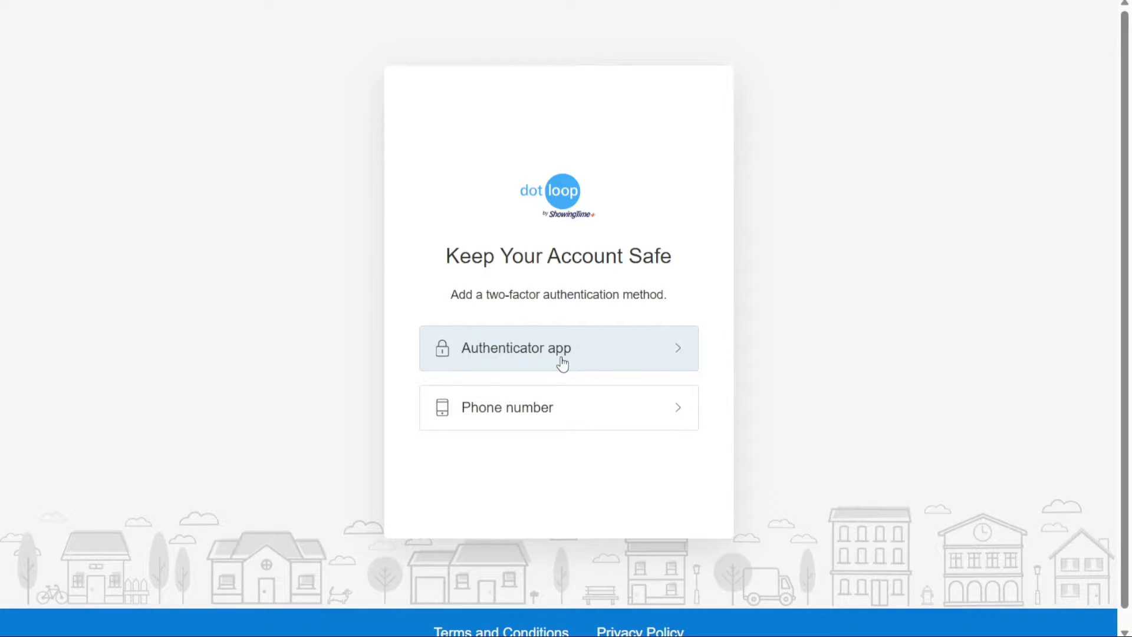
pyautogui.click(569, 414)
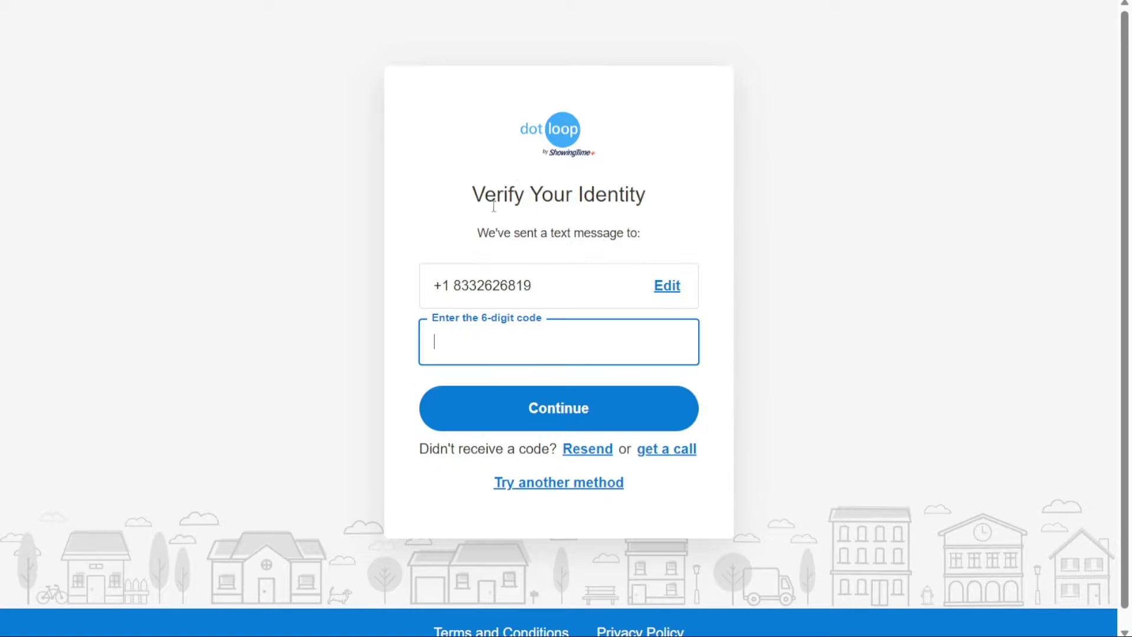
pyautogui.click(569, 416)
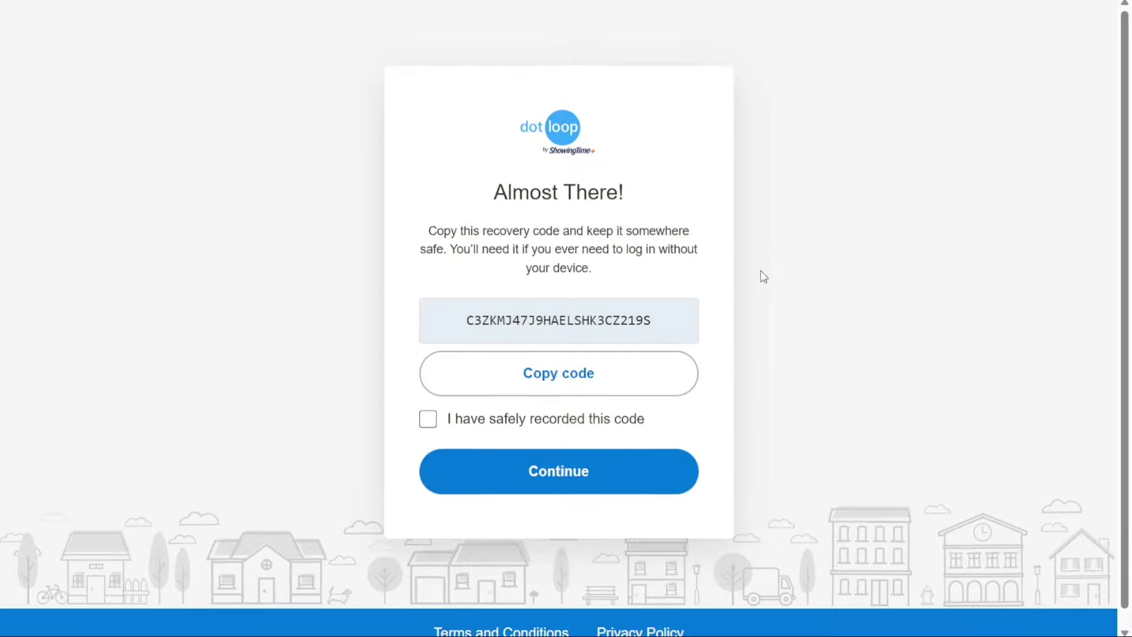
# - Copy the recovery code, confirm it is safely recorded, and continue to the Loops dashboard
pyautogui.click(547, 396)
pyautogui.click(555, 475)
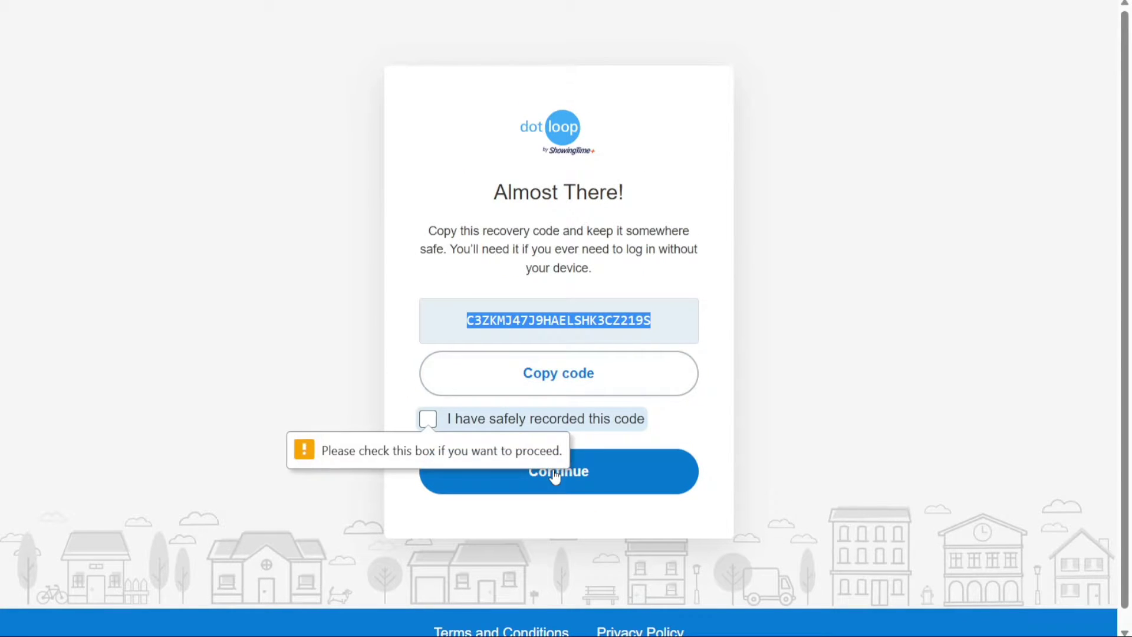
pyautogui.click(429, 419)
pyautogui.click(595, 476)
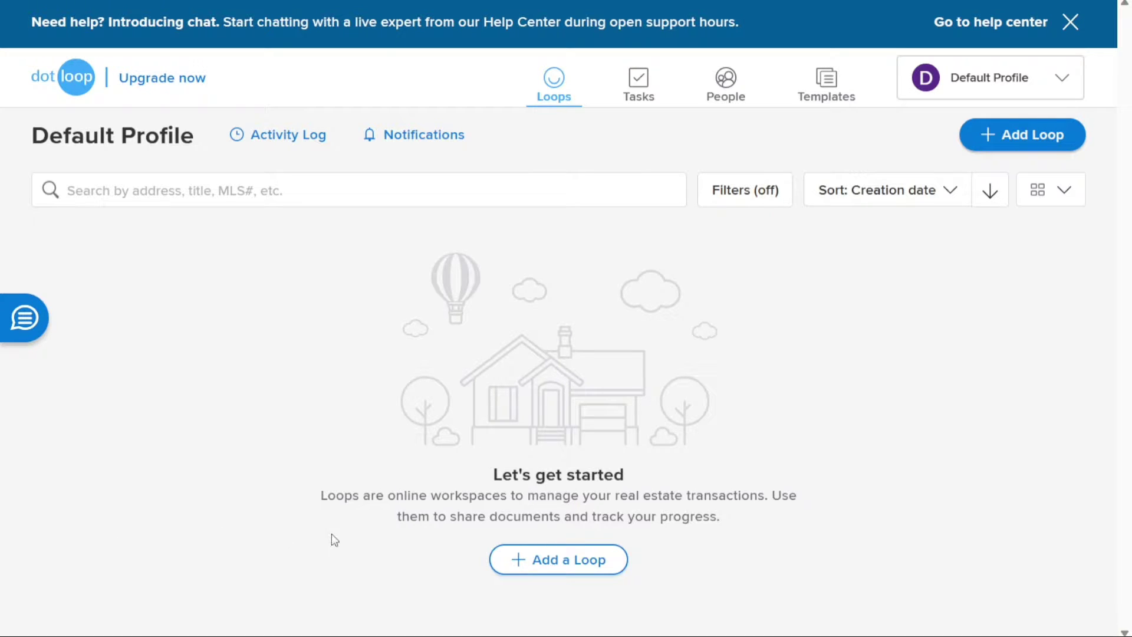
pyautogui.moveTo(322, 498); pyautogui.dragTo(746, 532)
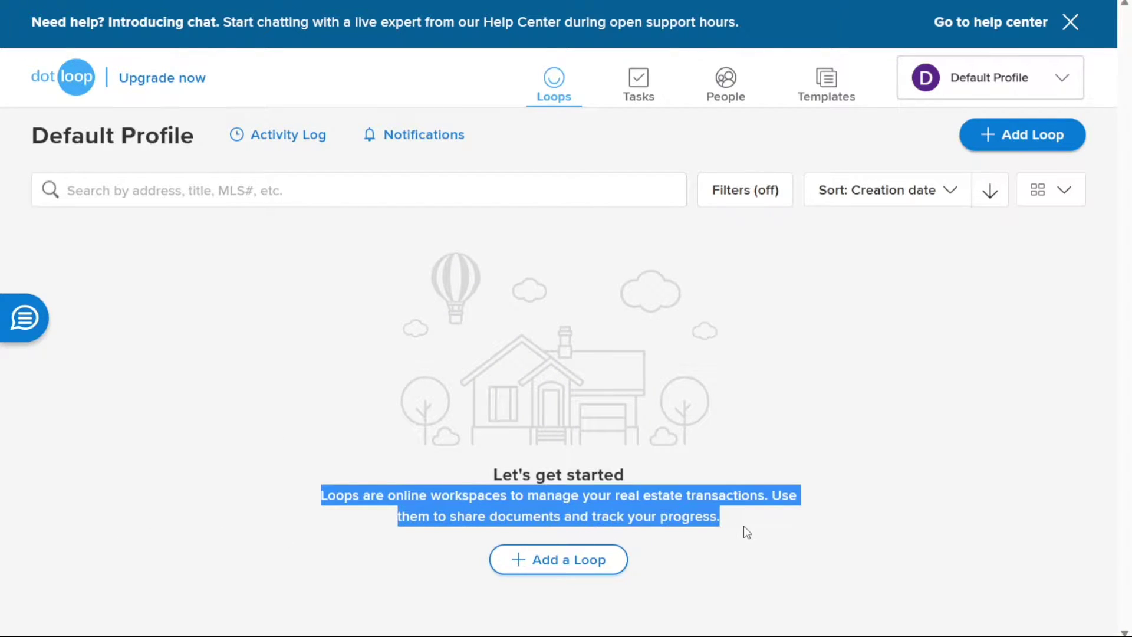
pyautogui.click(531, 503)
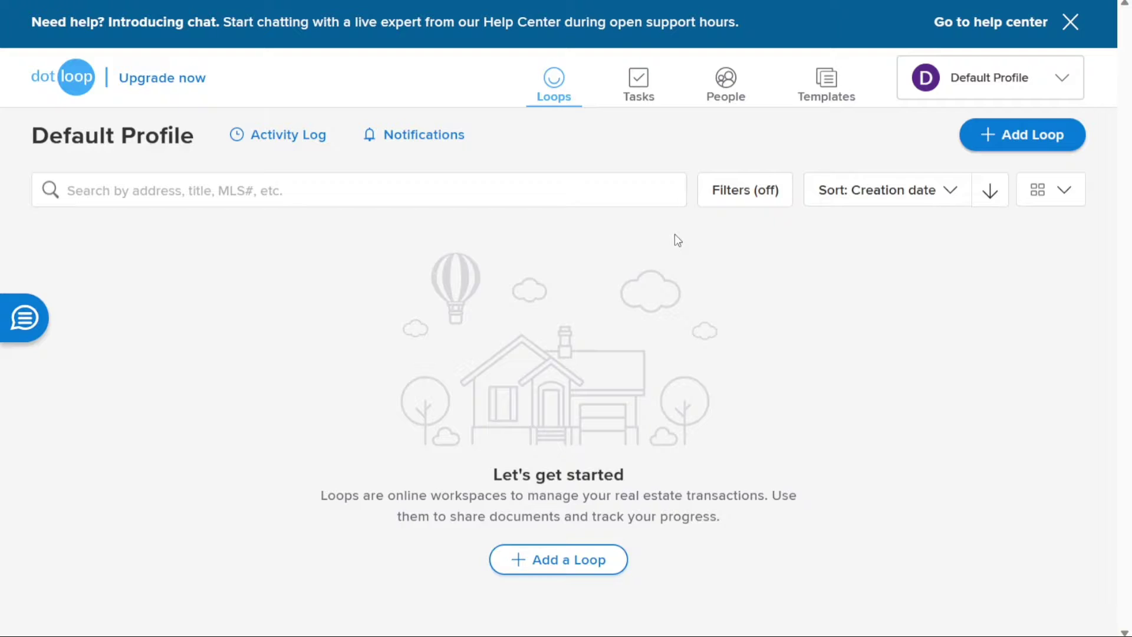
pyautogui.click(764, 200)
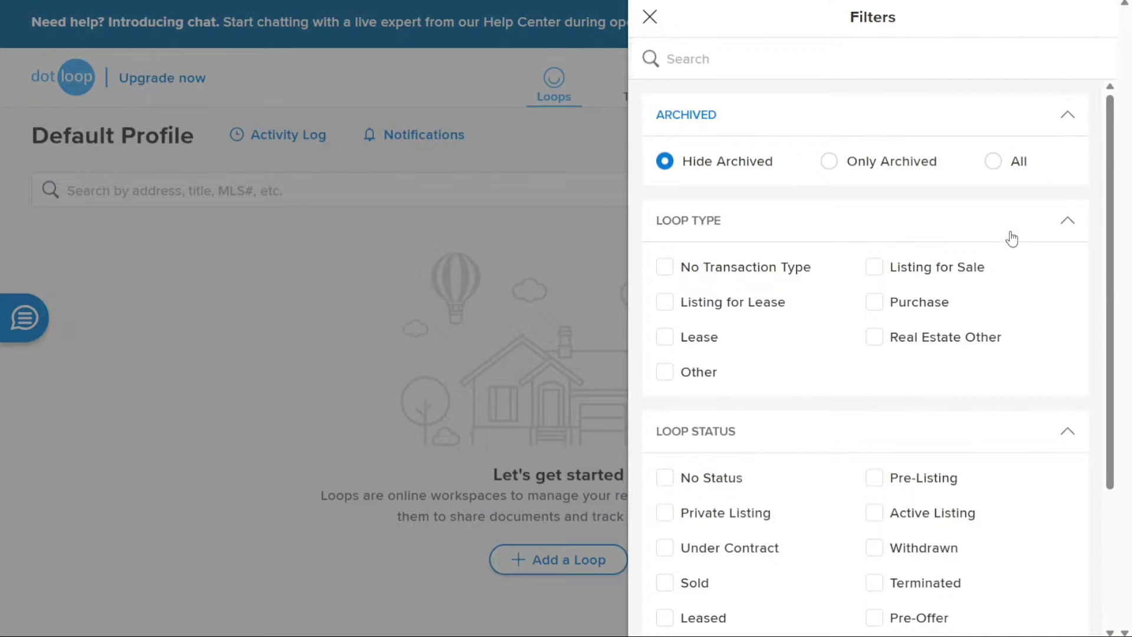
pyautogui.moveTo(1106, 250); pyautogui.dragTo(1091, 228)
pyautogui.click(650, 14)
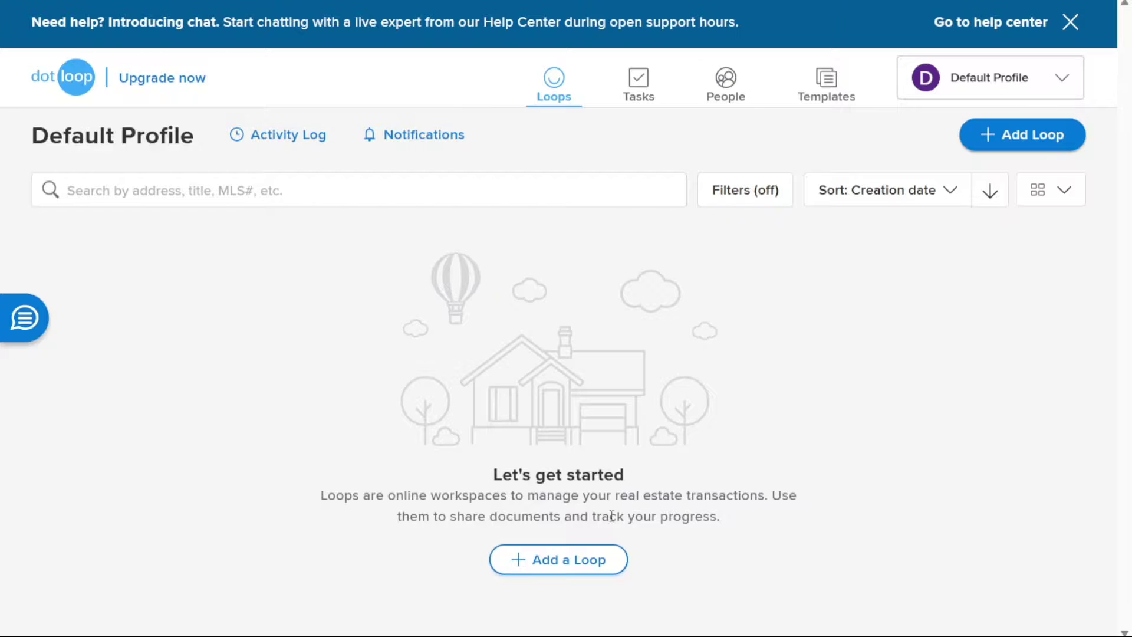
# - Start a new loop, abandon it, and switch to the Tasks overview
pyautogui.click(570, 557)
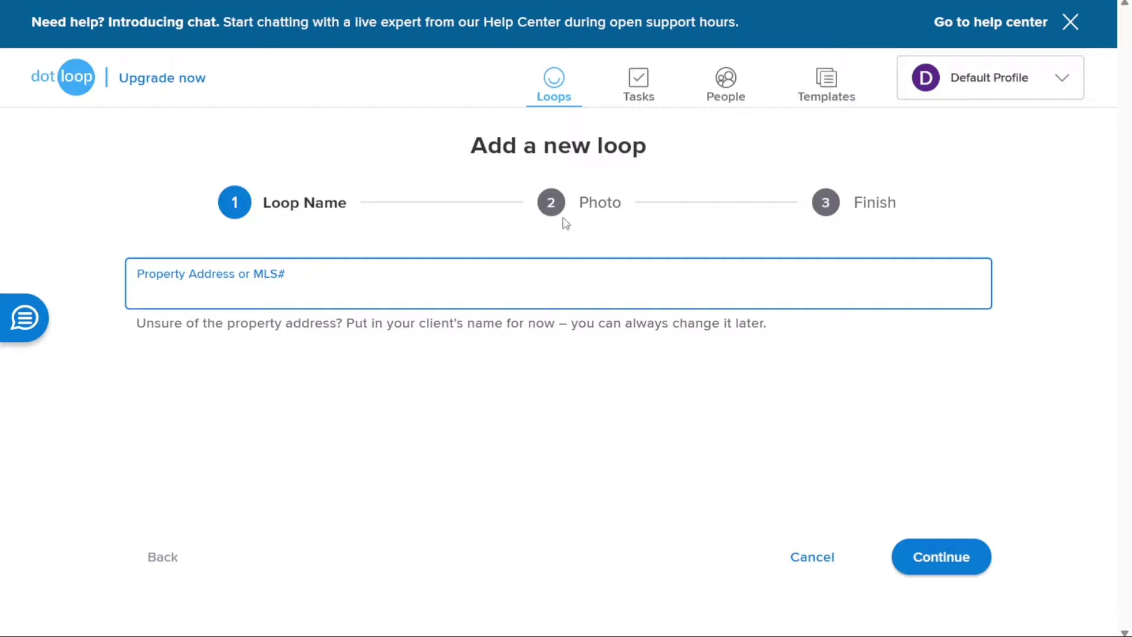
pyautogui.click(554, 76)
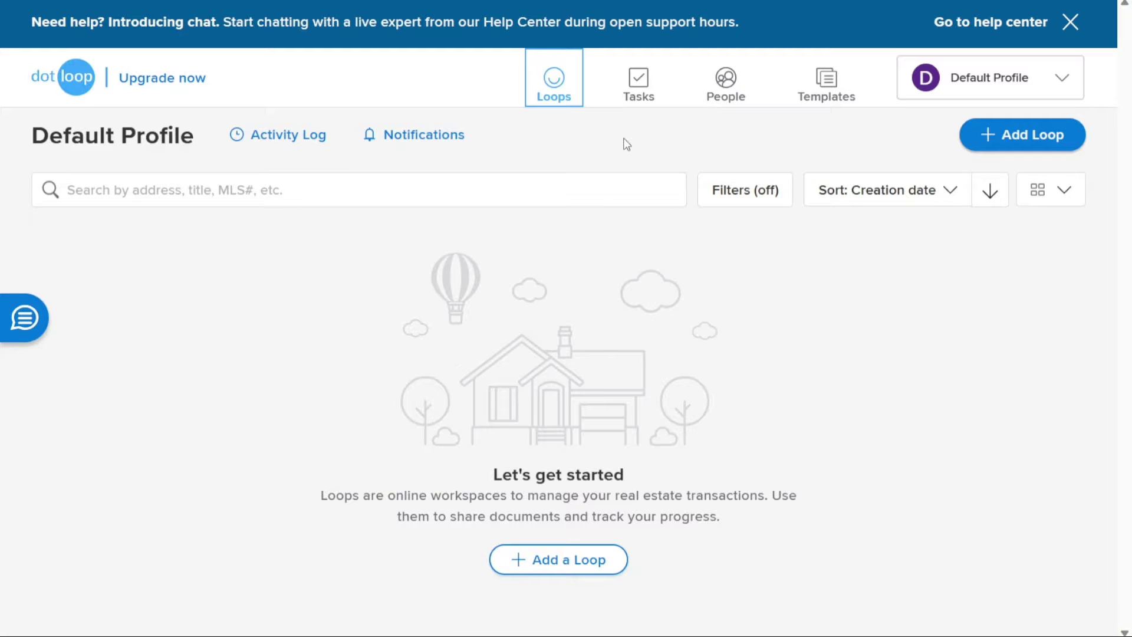
pyautogui.click(650, 96)
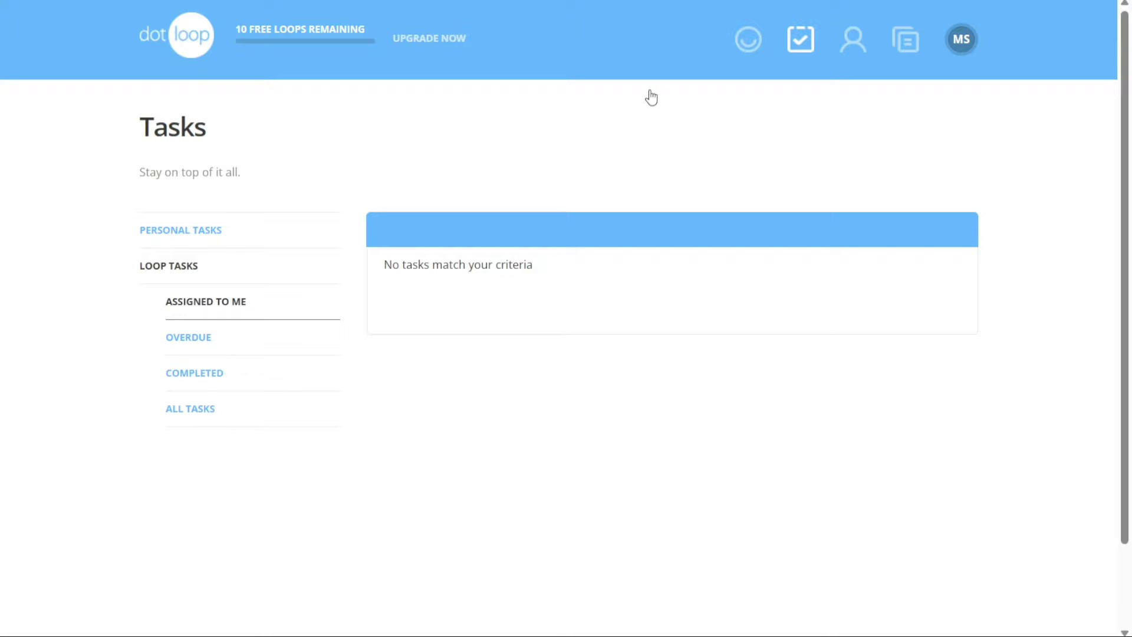
pyautogui.click(198, 341)
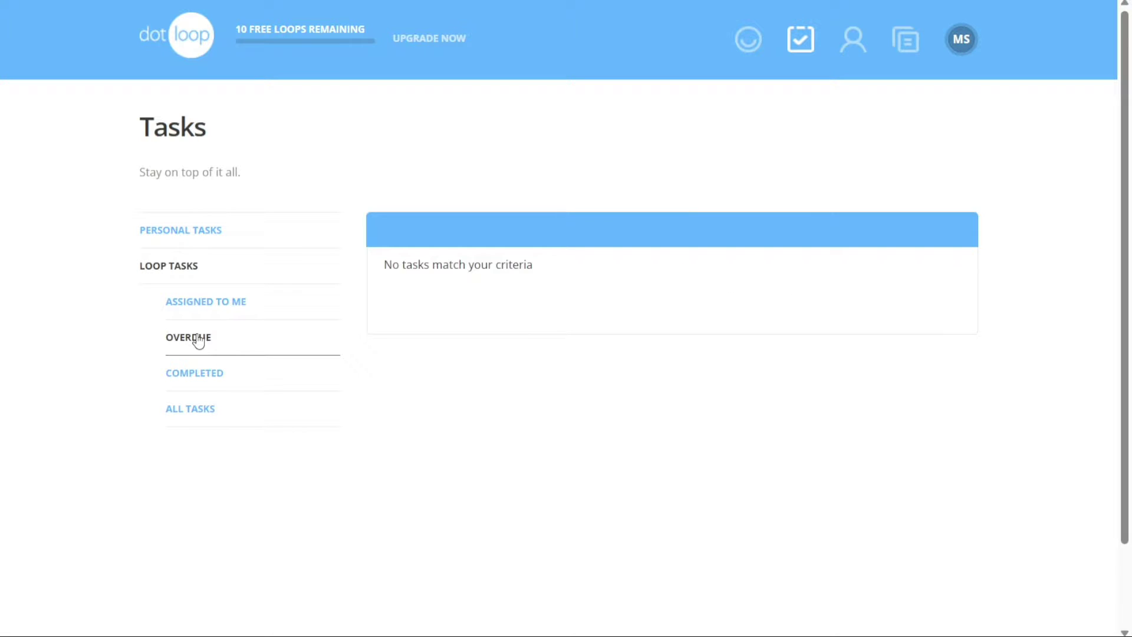
pyautogui.click(194, 235)
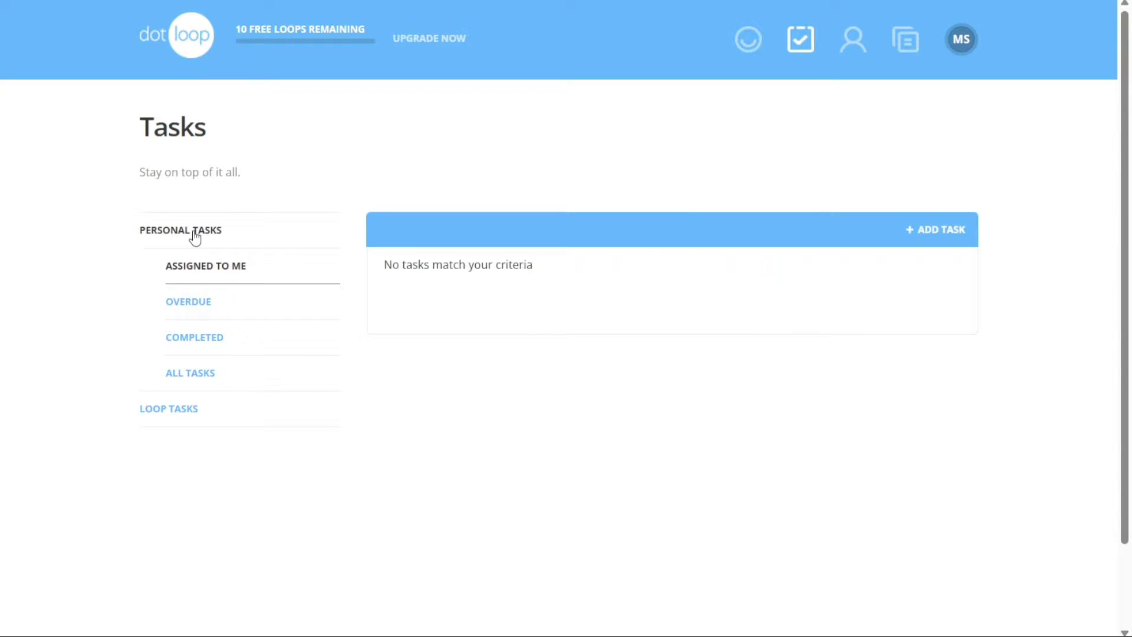
pyautogui.click(165, 411)
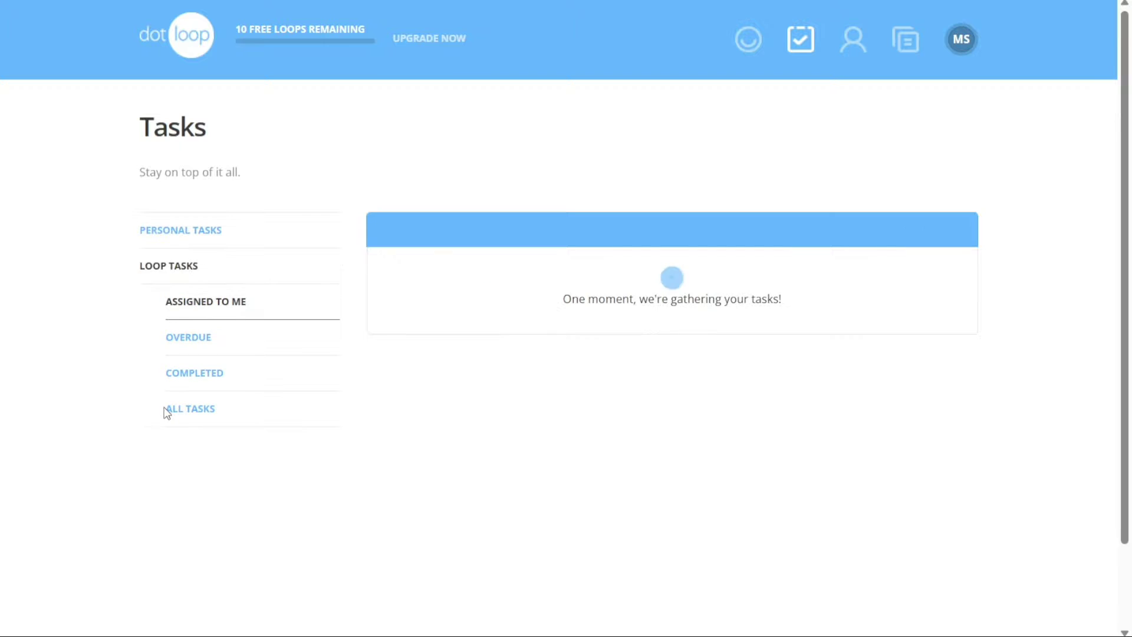
pyautogui.click(183, 232)
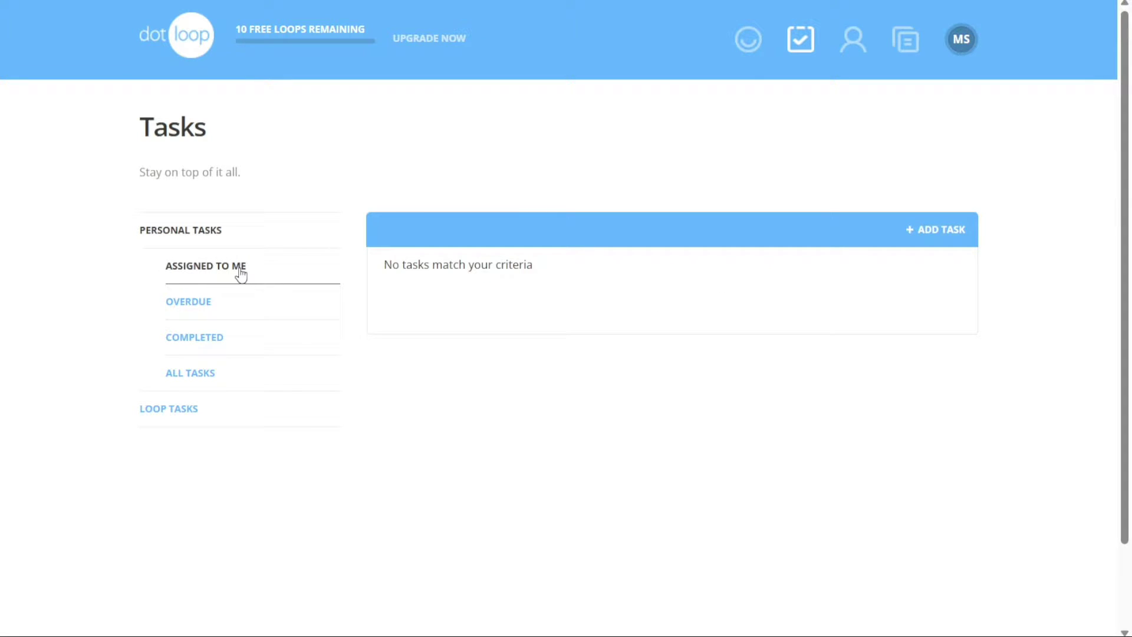
pyautogui.click(199, 304)
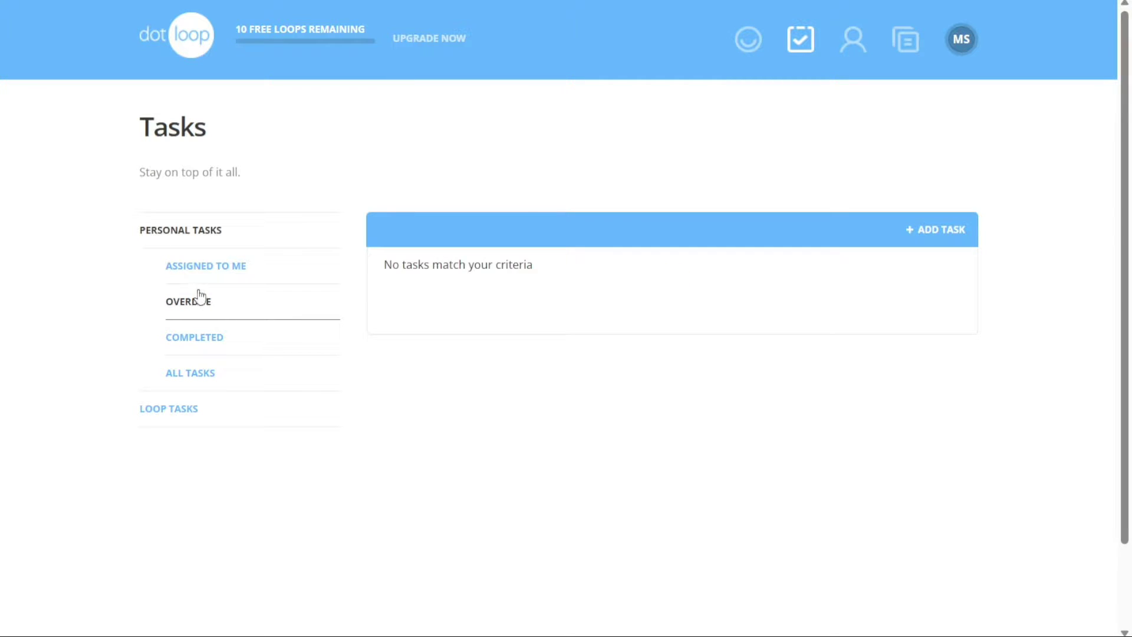
pyautogui.click(207, 339)
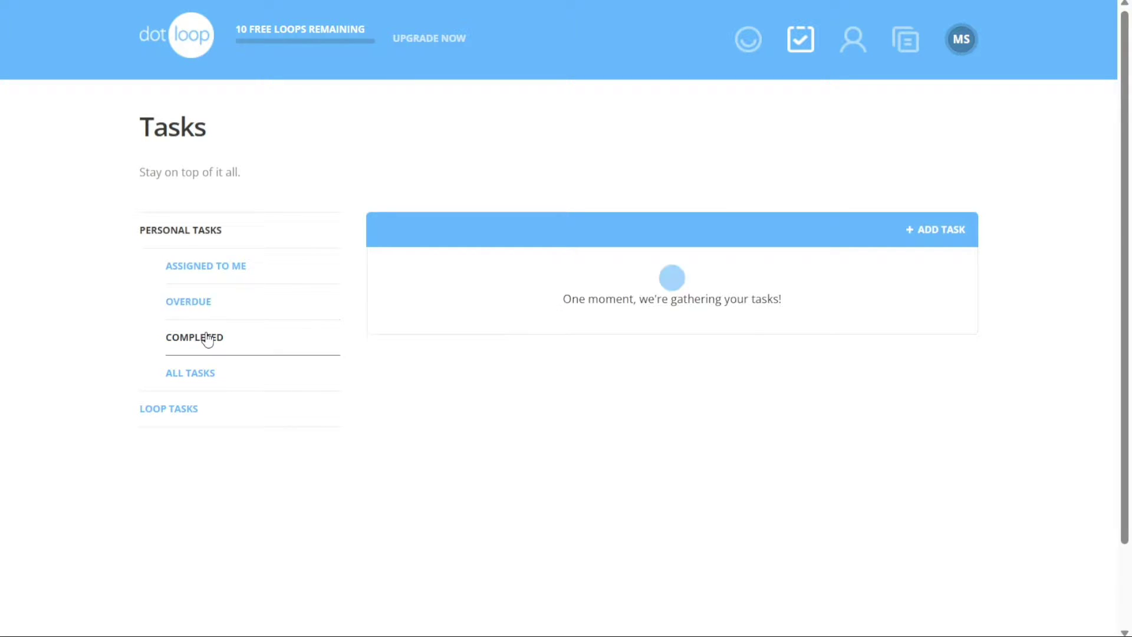
pyautogui.click(211, 369)
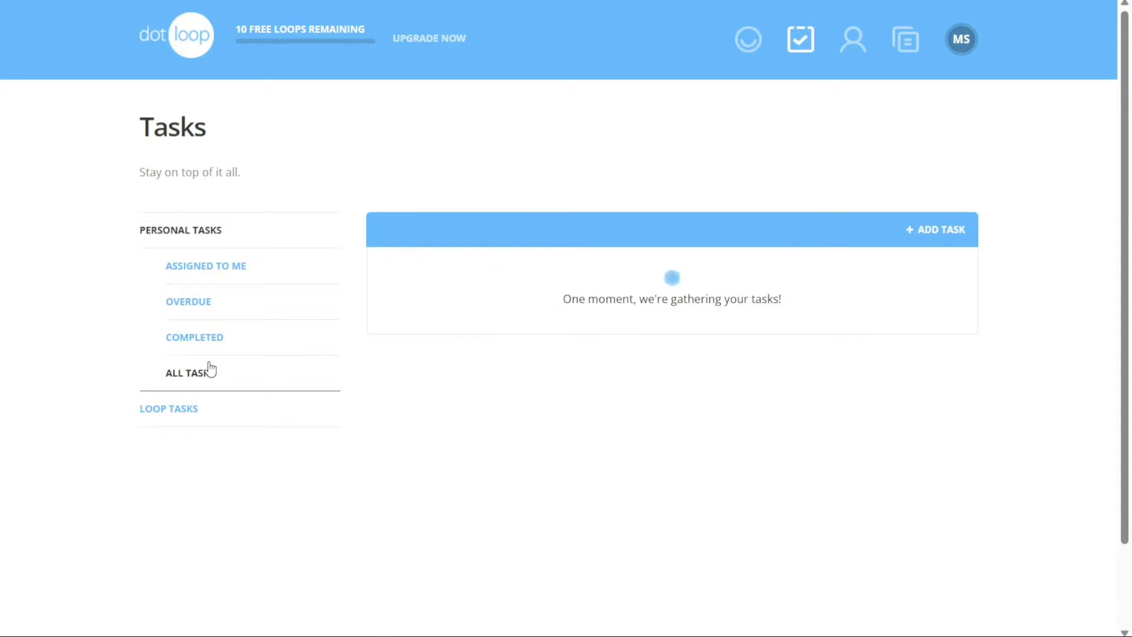
pyautogui.click(184, 408)
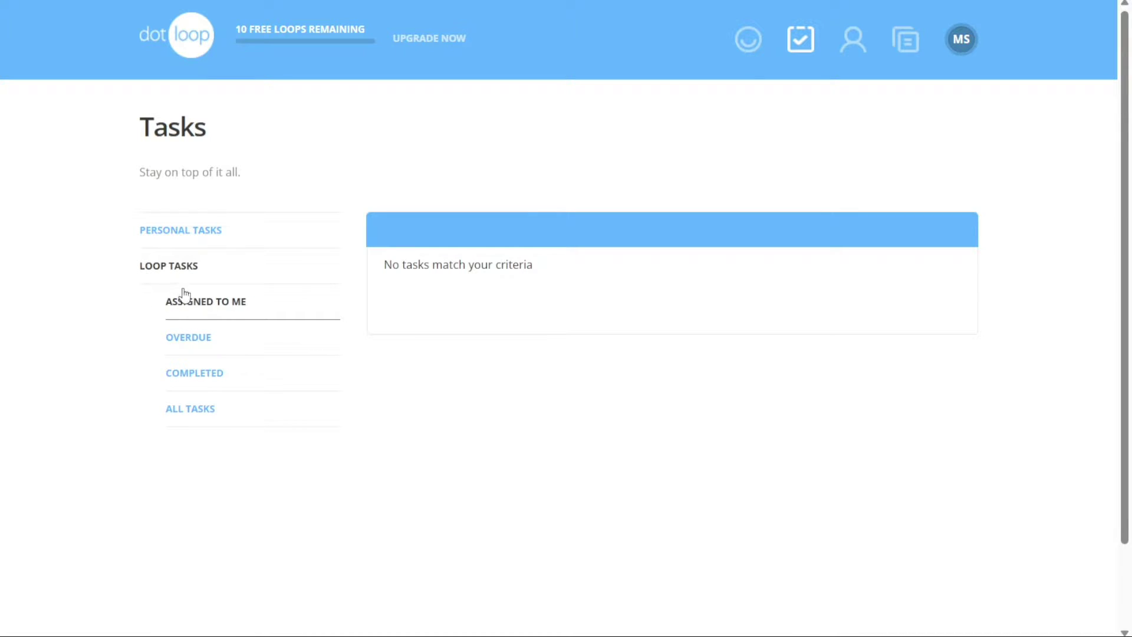
pyautogui.click(192, 337)
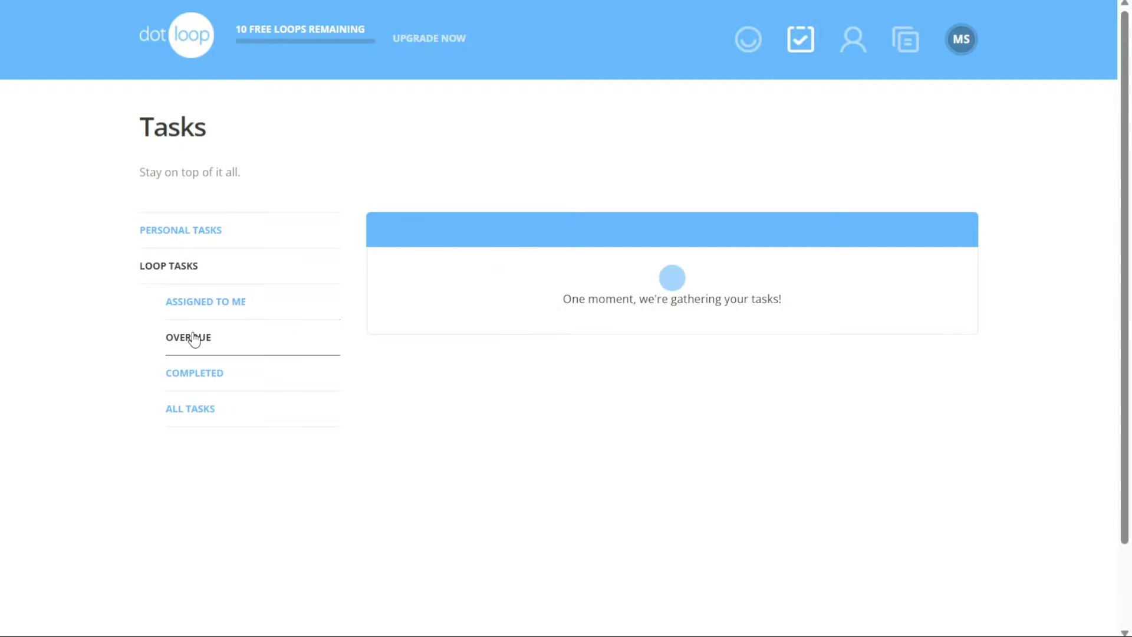
pyautogui.click(203, 374)
pyautogui.click(199, 410)
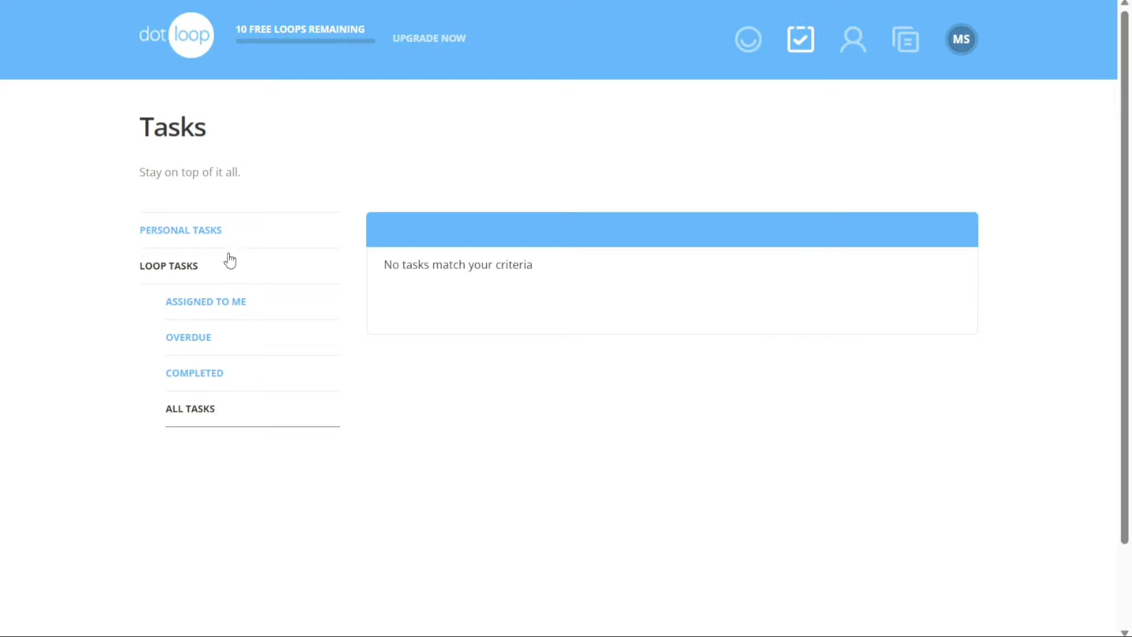
pyautogui.click(195, 229)
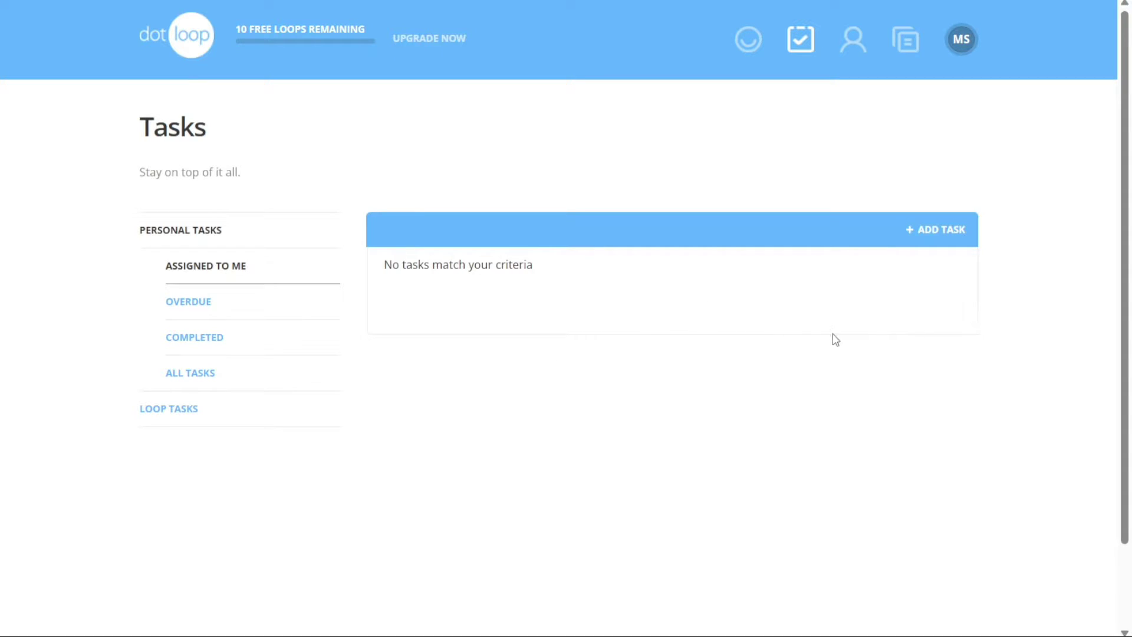
# - Create a personal task named 'Task1', then go to the People page
pyautogui.click(944, 239)
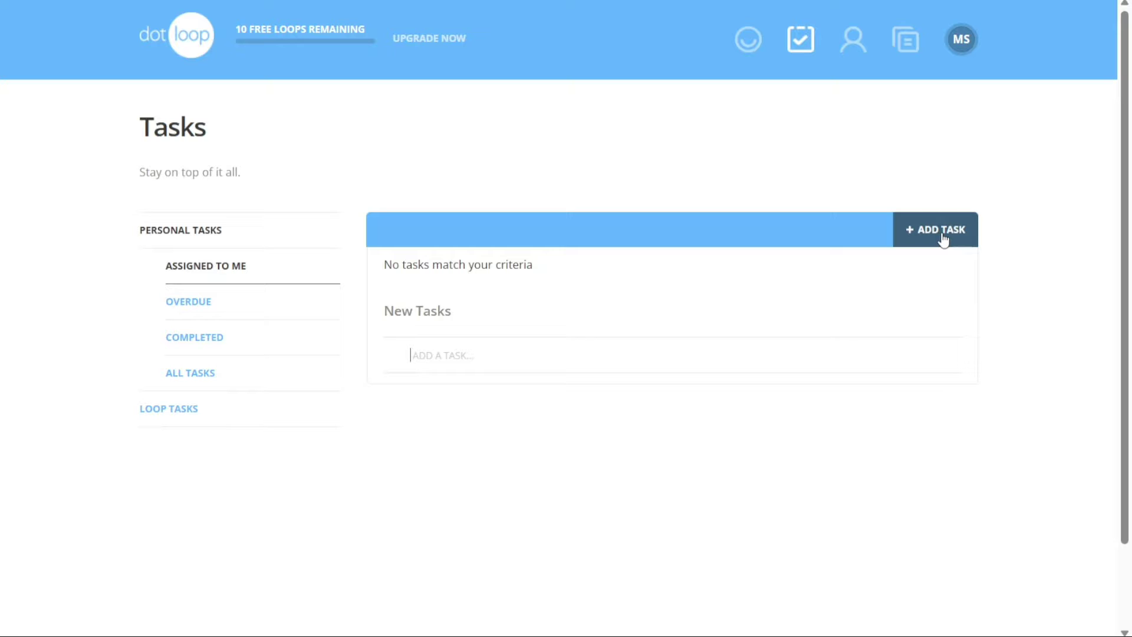
pyautogui.click(510, 369)
pyautogui.write('<')
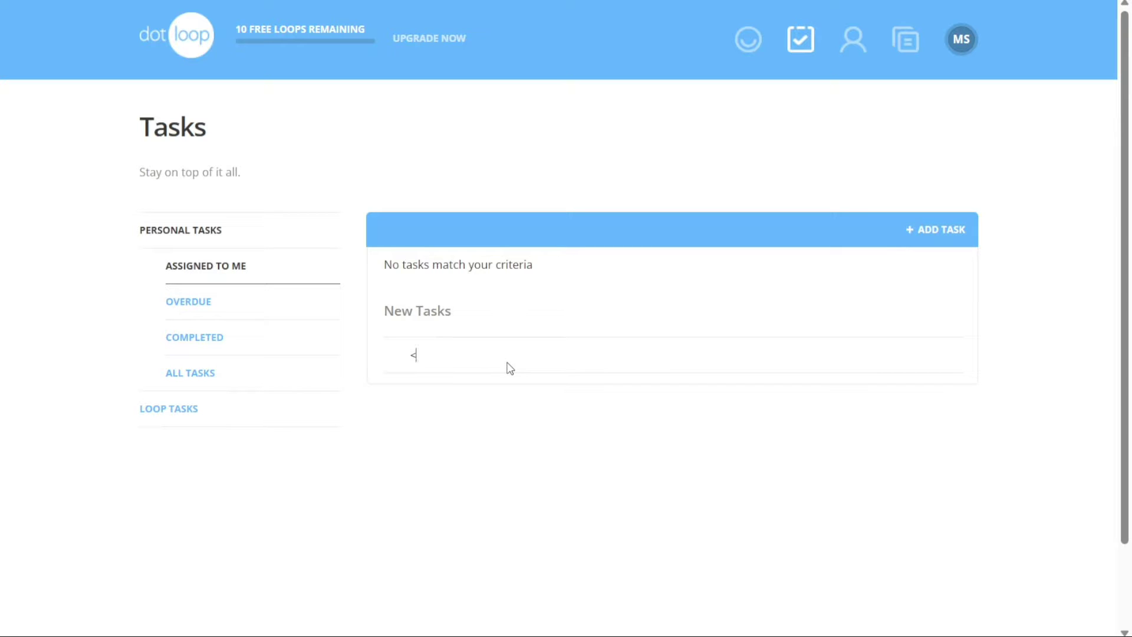
pyautogui.press('BackSpace')
pyautogui.write('te')
pyautogui.press('BackSpace')
pyautogui.press('BackSpace')
pyautogui.write('Task1')
pyautogui.click(852, 41)
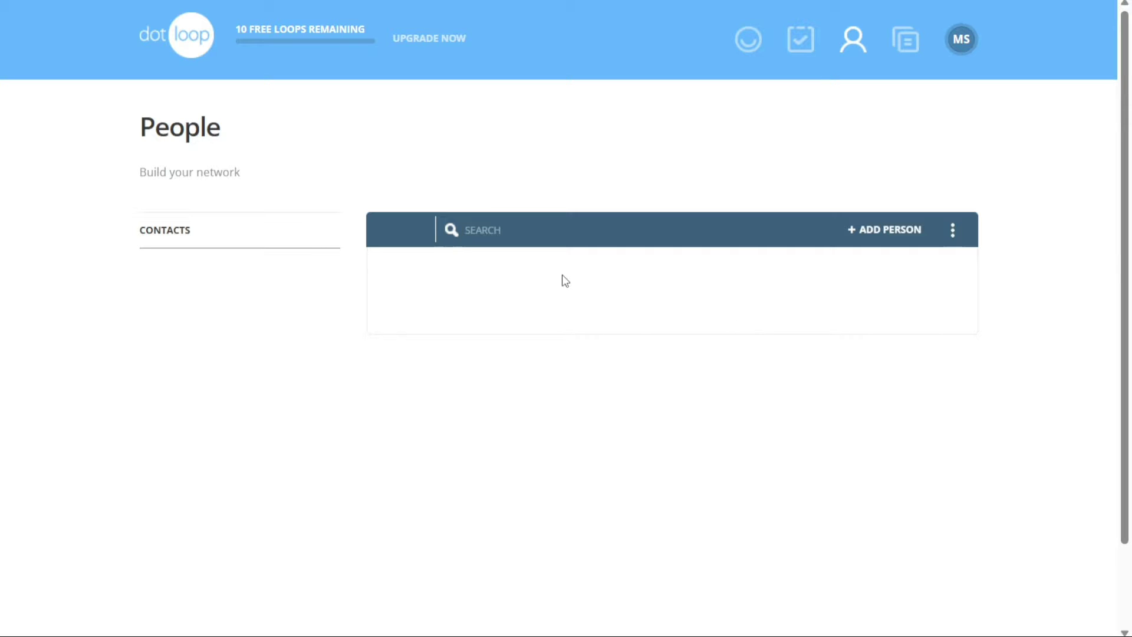
# - Start a new contact, enter the person's full name, and close the State/Province list unchanged
pyautogui.click(864, 232)
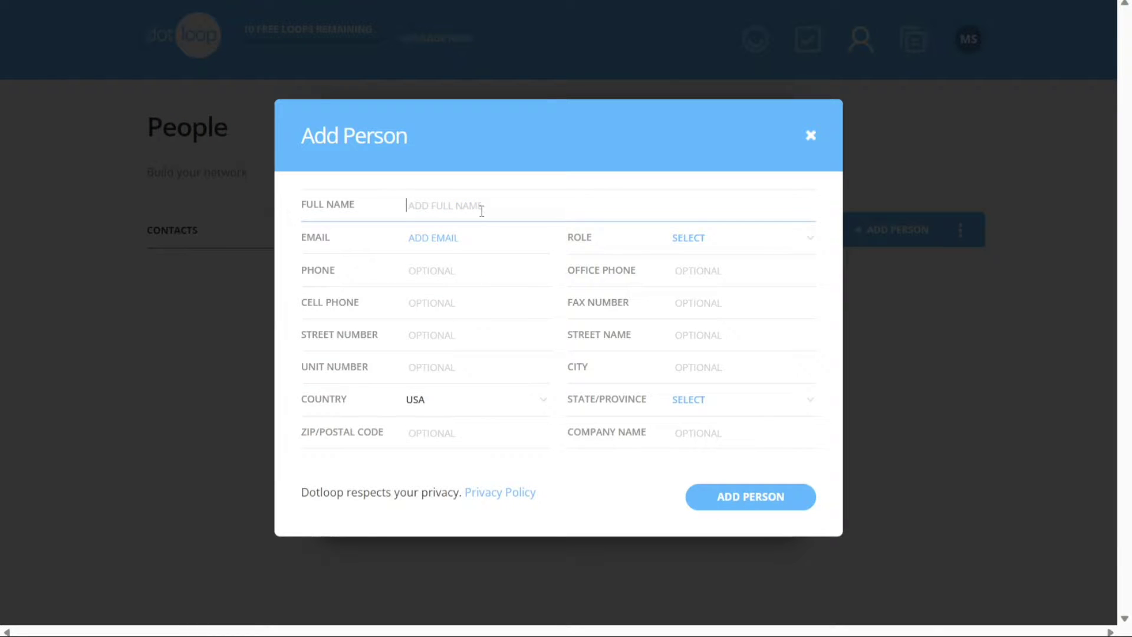
pyautogui.write('John Smah')
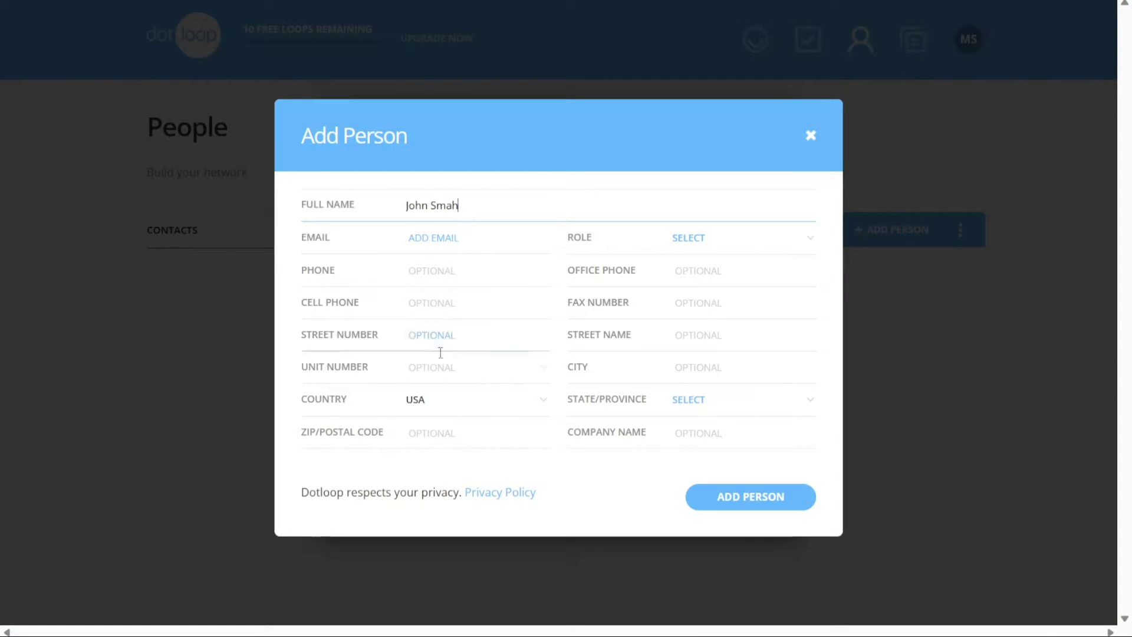
pyautogui.click(748, 410)
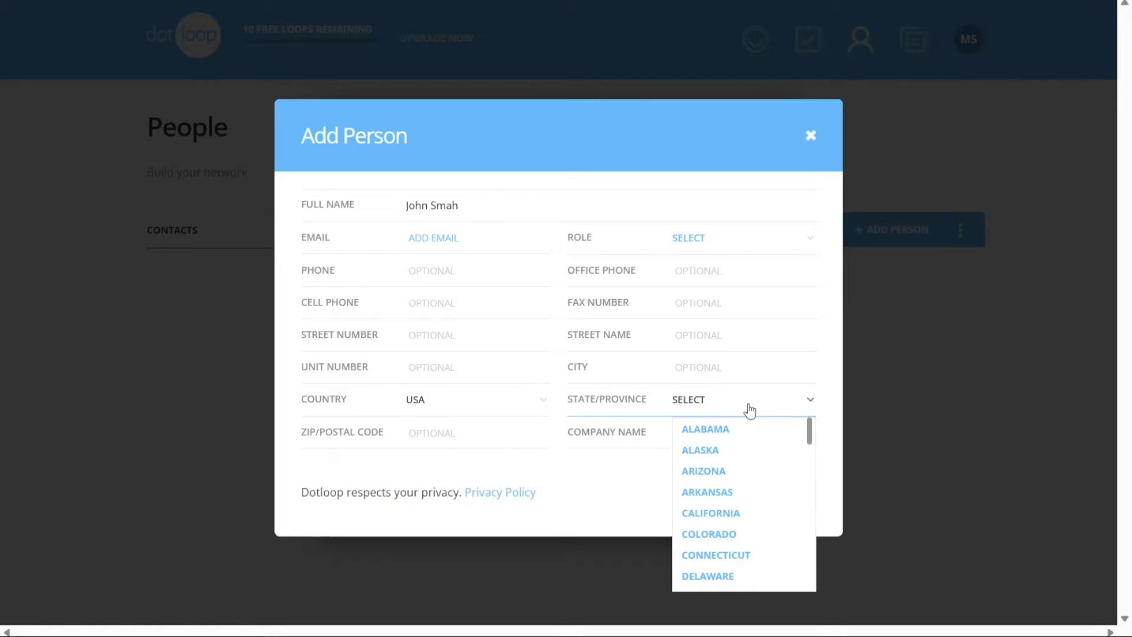
pyautogui.click(655, 475)
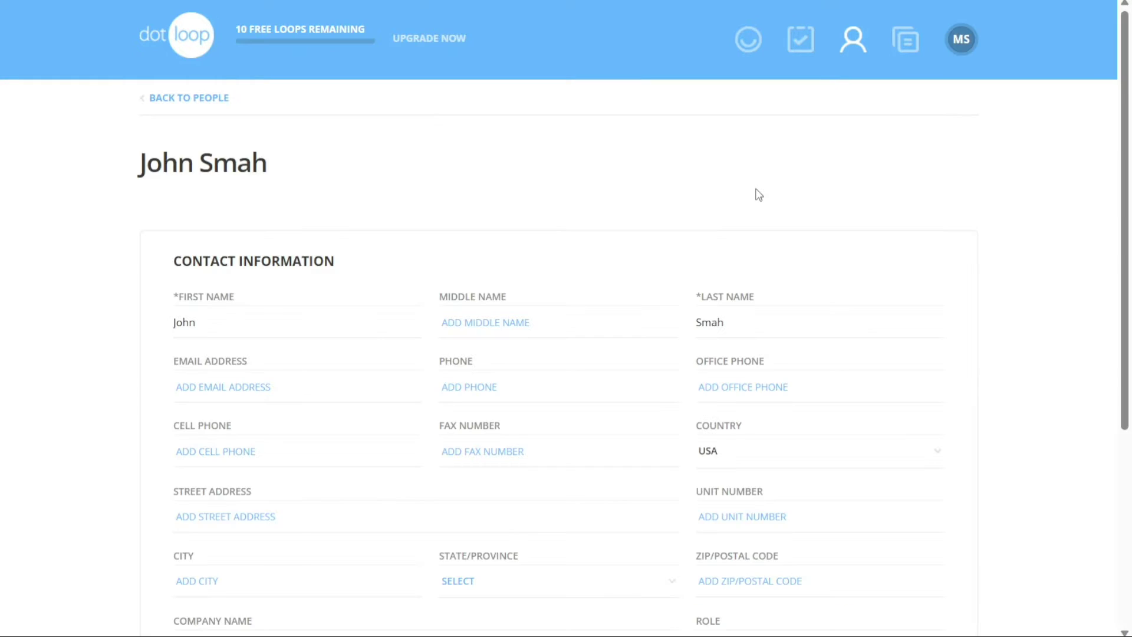
# - Return to the People contacts list showing the newly added contact
pyautogui.click(856, 53)
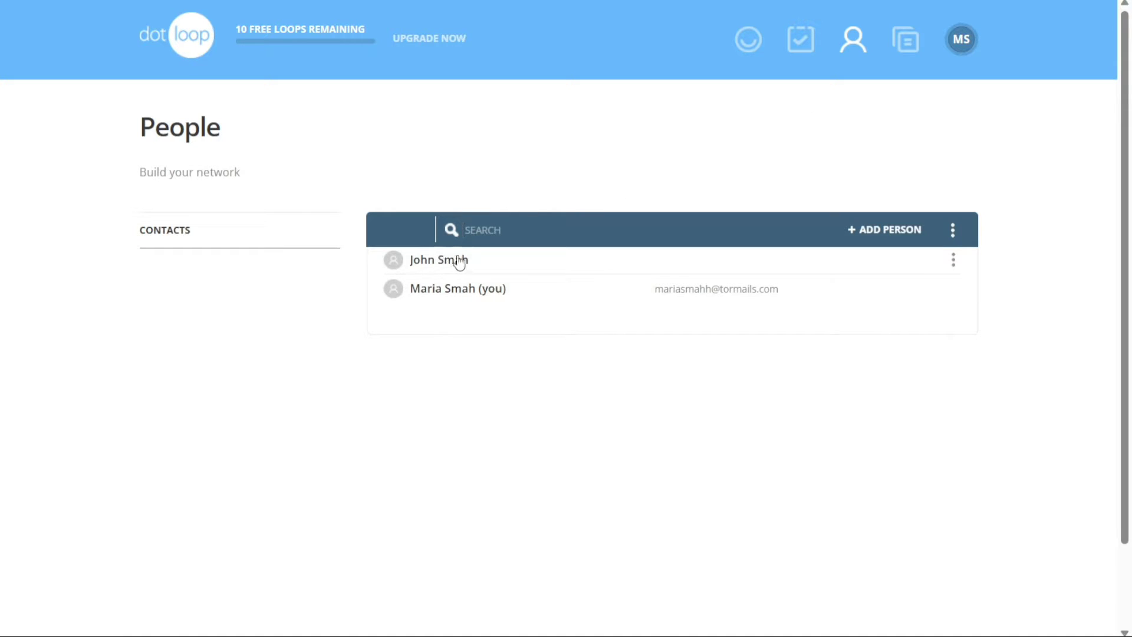
pyautogui.click(885, 227)
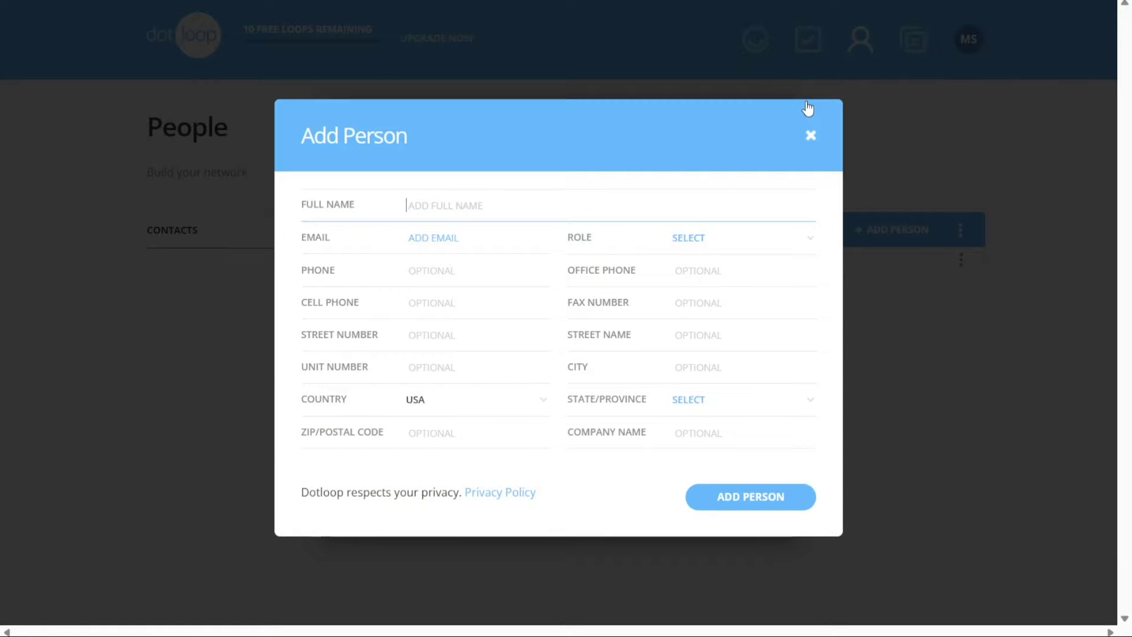
pyautogui.click(728, 242)
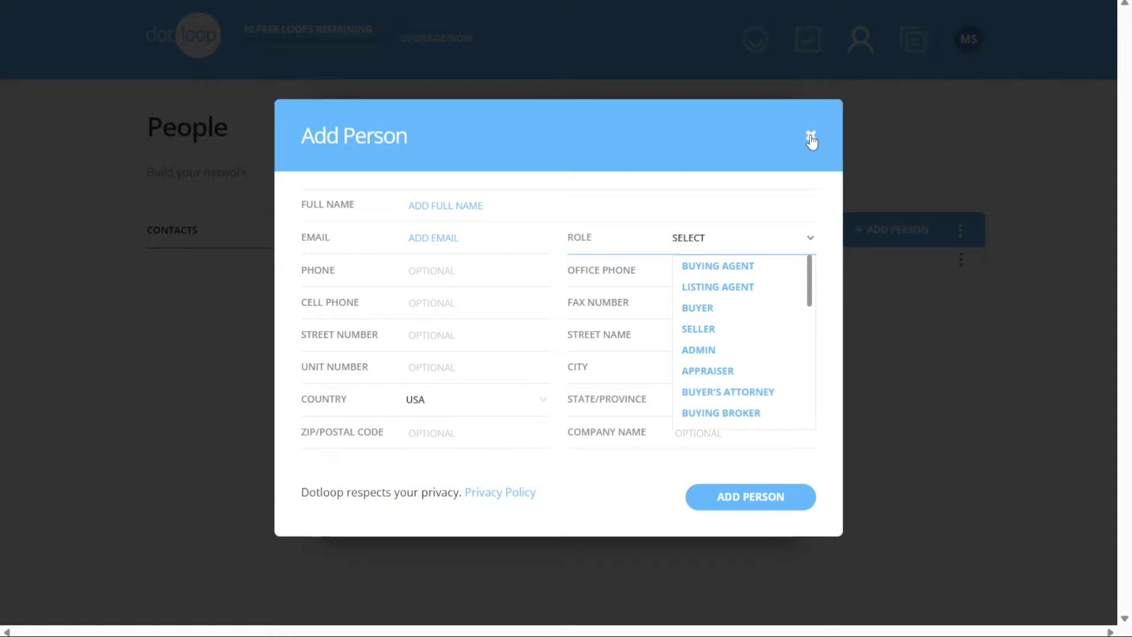
pyautogui.click(812, 140)
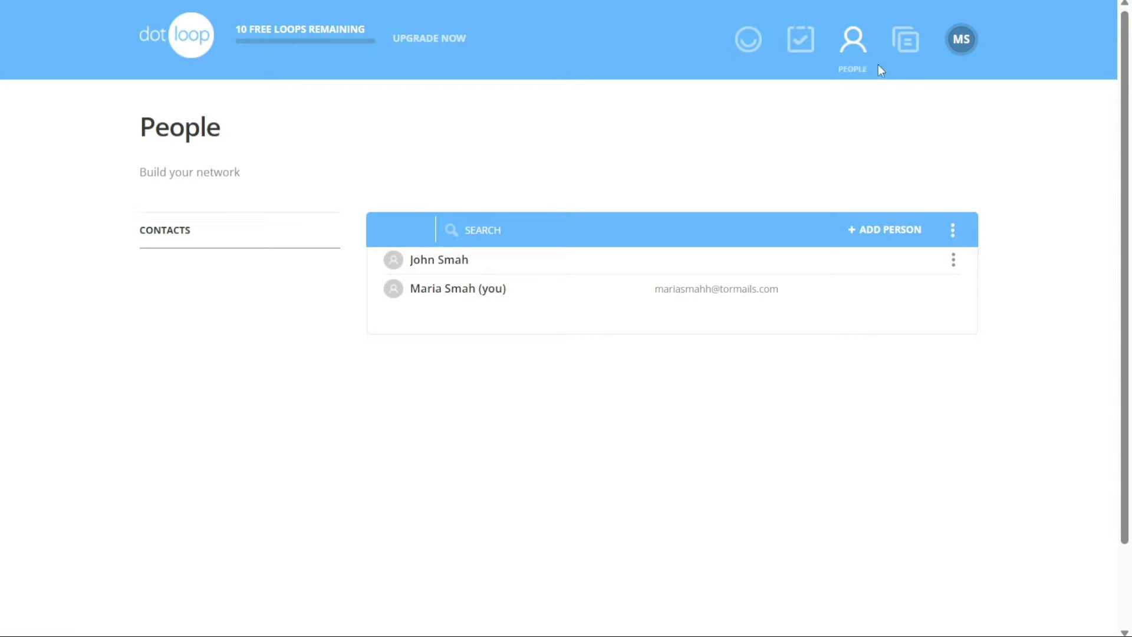
# - Open Templates, dismiss the document chooser without adding anything, and click into the search bar
pyautogui.click(907, 43)
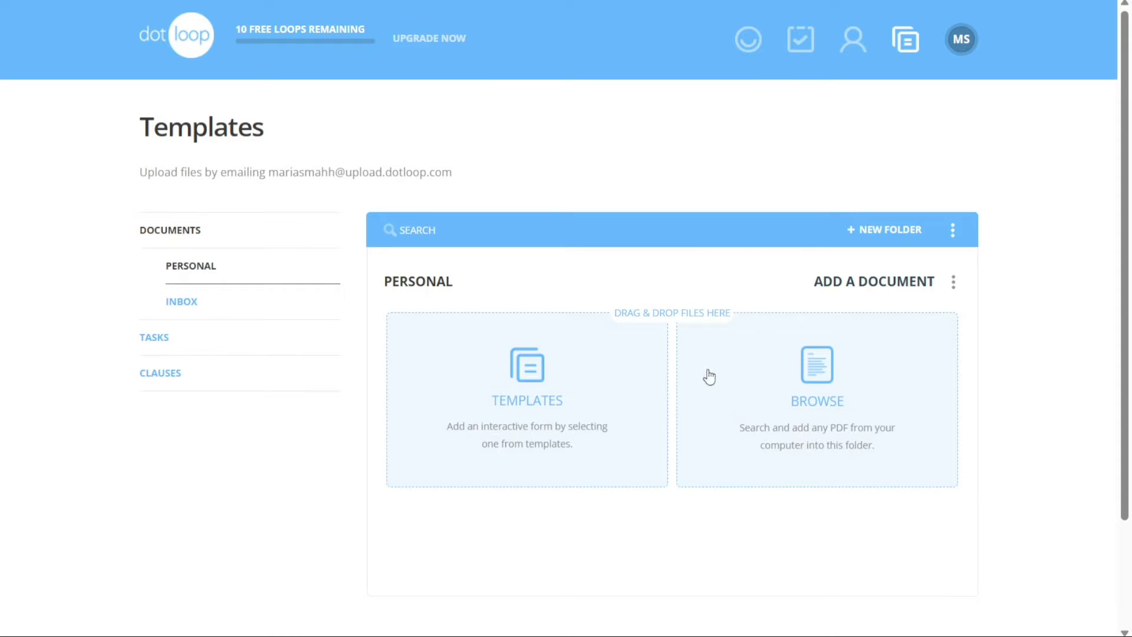
pyautogui.click(568, 414)
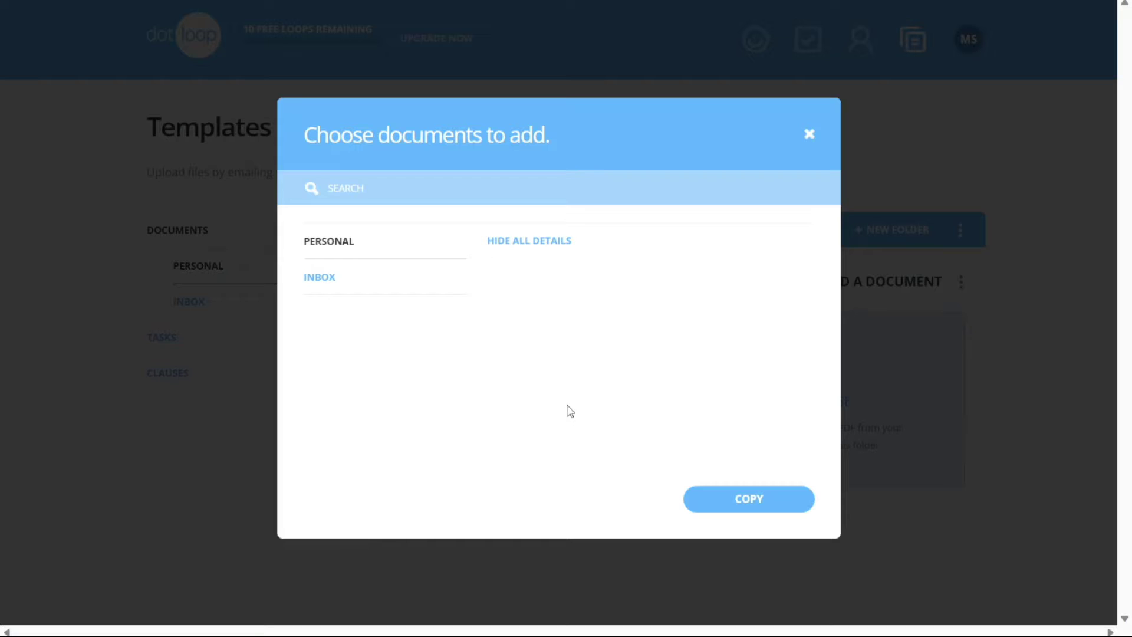
pyautogui.click(807, 135)
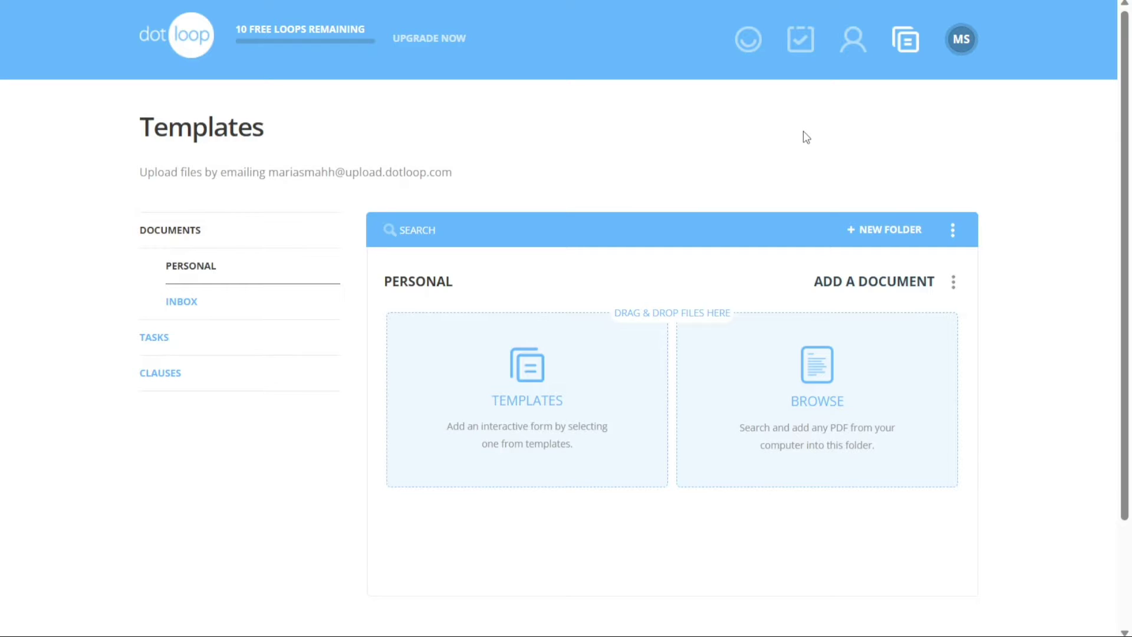
pyautogui.click(528, 230)
# - Check the empty Inbox folder and Tasks section, then show the Clauses templates
pyautogui.doubleClick(180, 303)
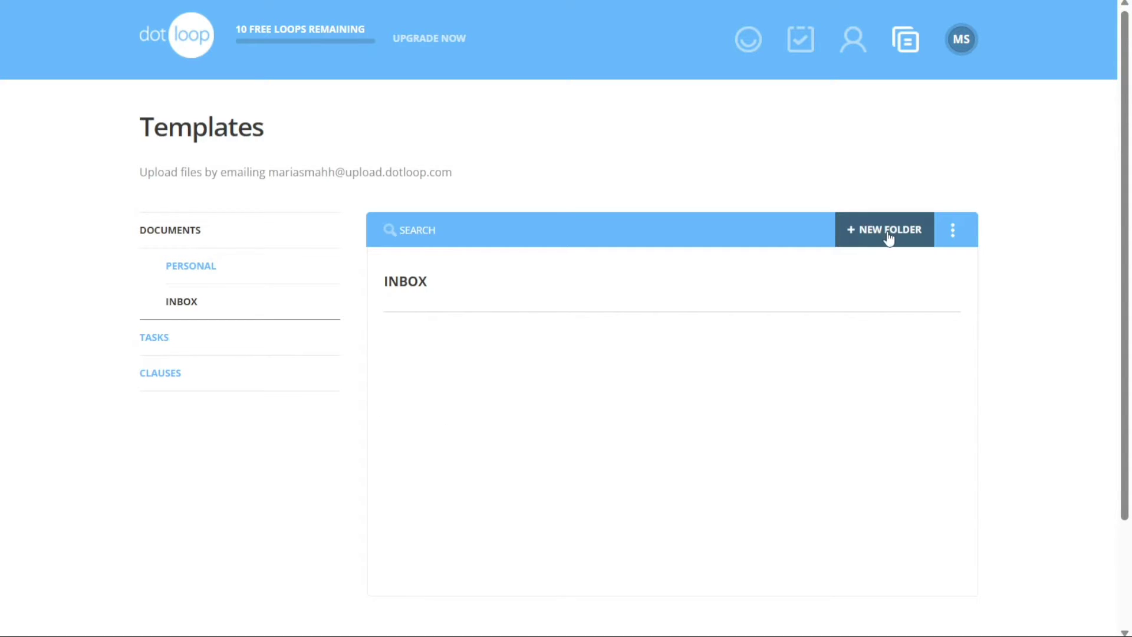
pyautogui.click(167, 337)
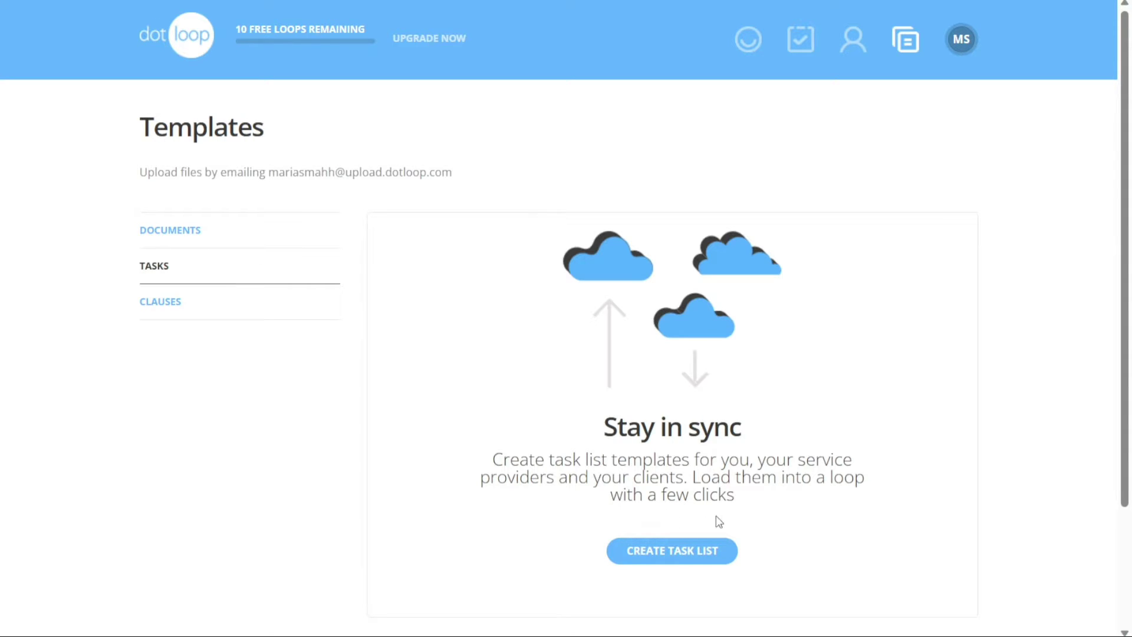
pyautogui.moveTo(741, 426); pyautogui.dragTo(576, 424)
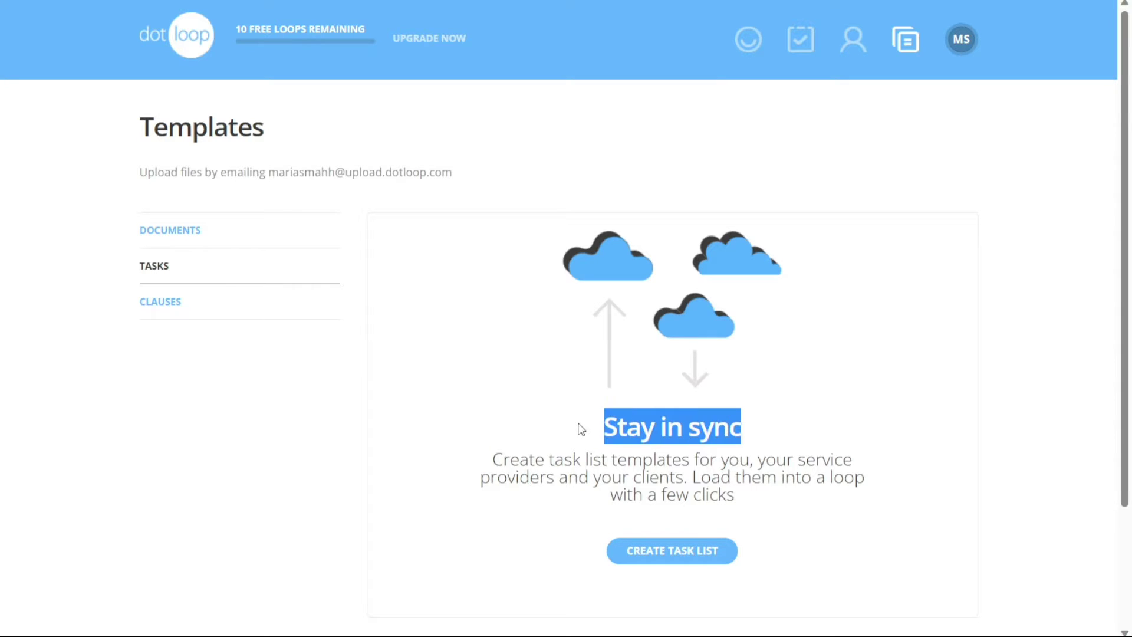
pyautogui.click(153, 304)
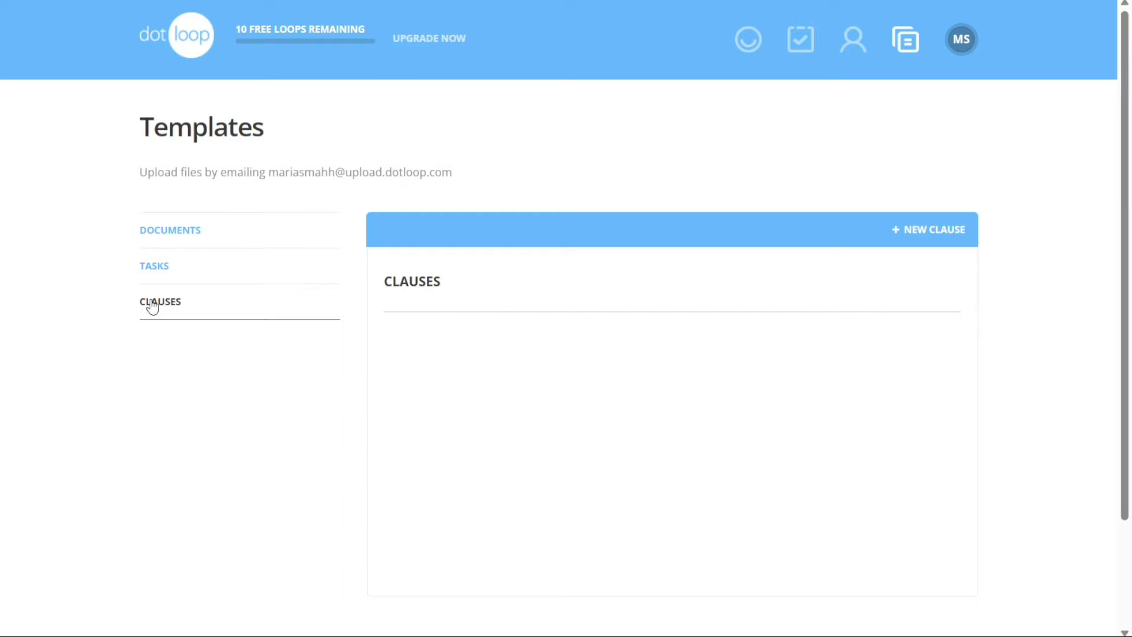
pyautogui.doubleClick(422, 280)
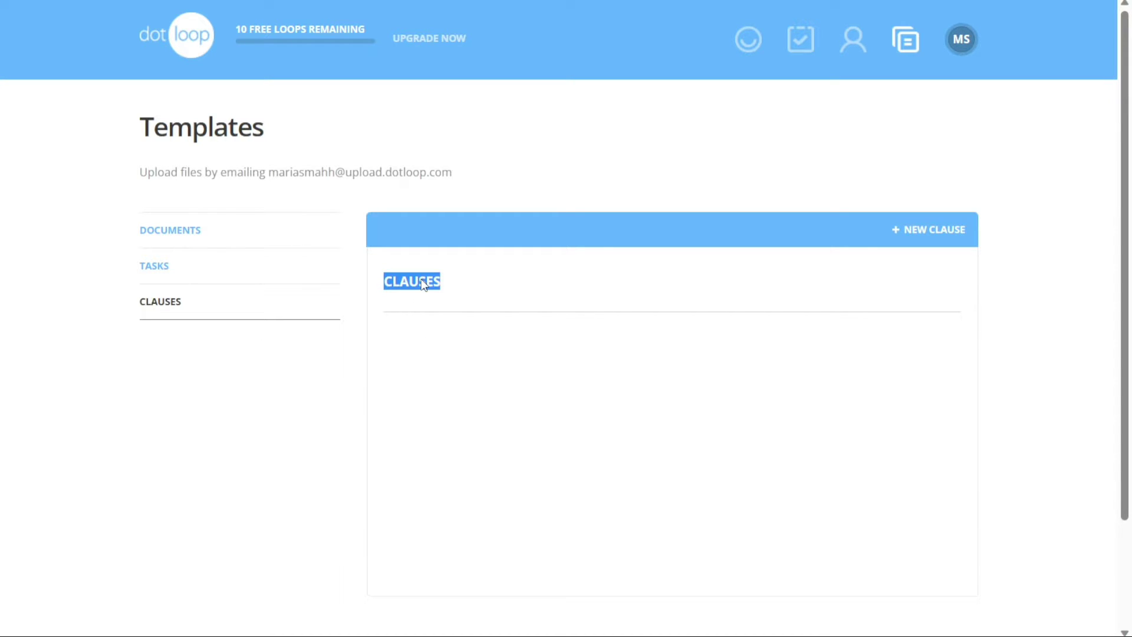
pyautogui.click(686, 404)
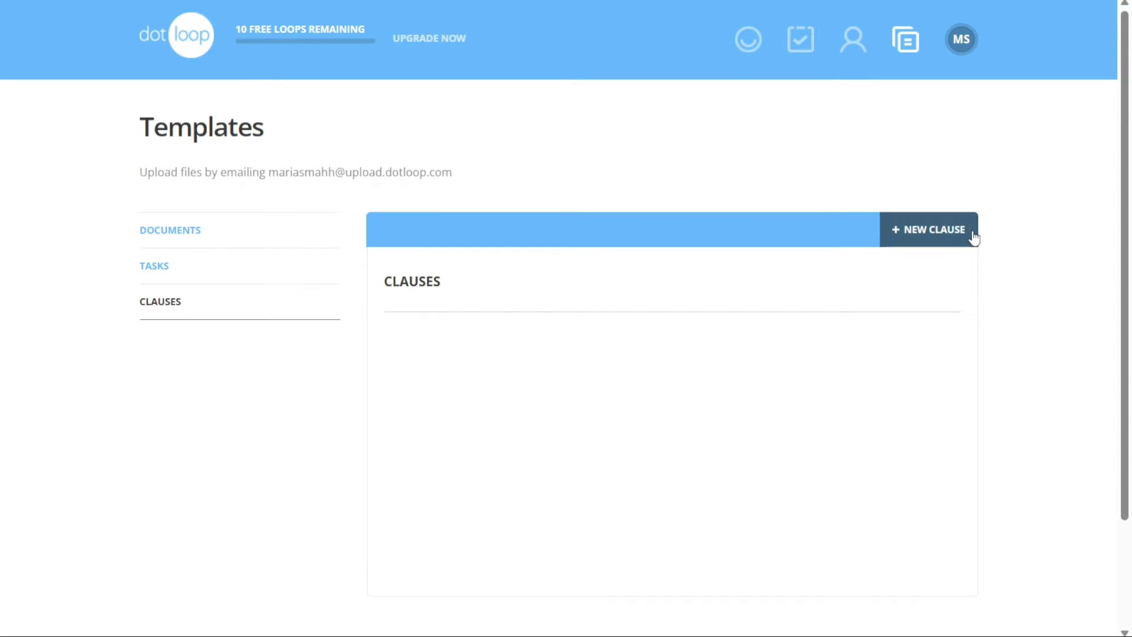
pyautogui.click(956, 230)
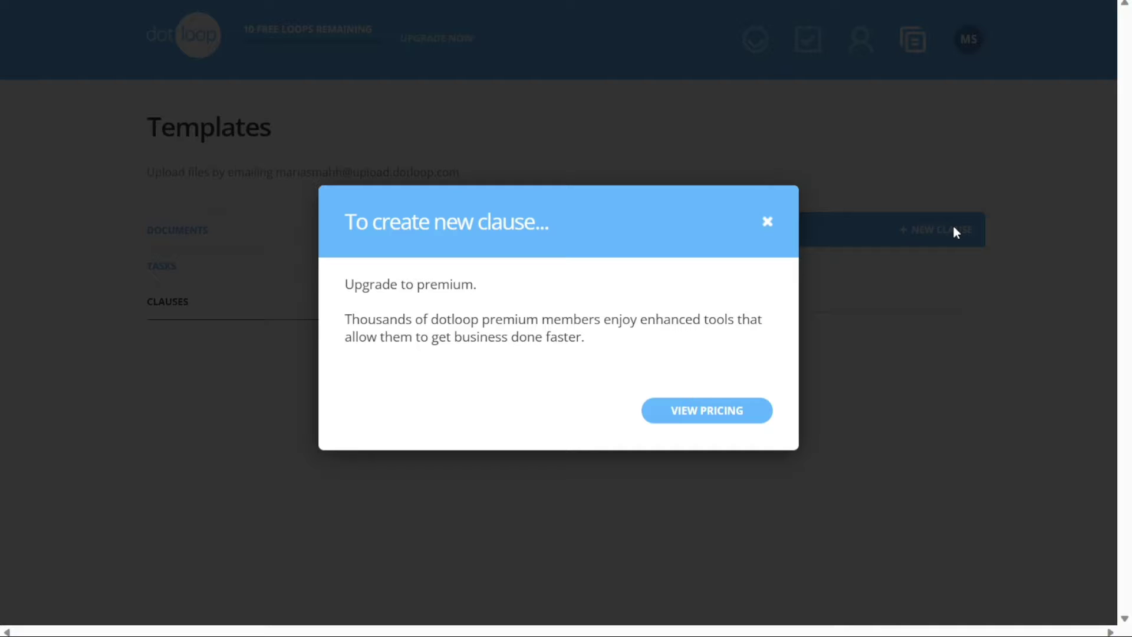
pyautogui.click(769, 221)
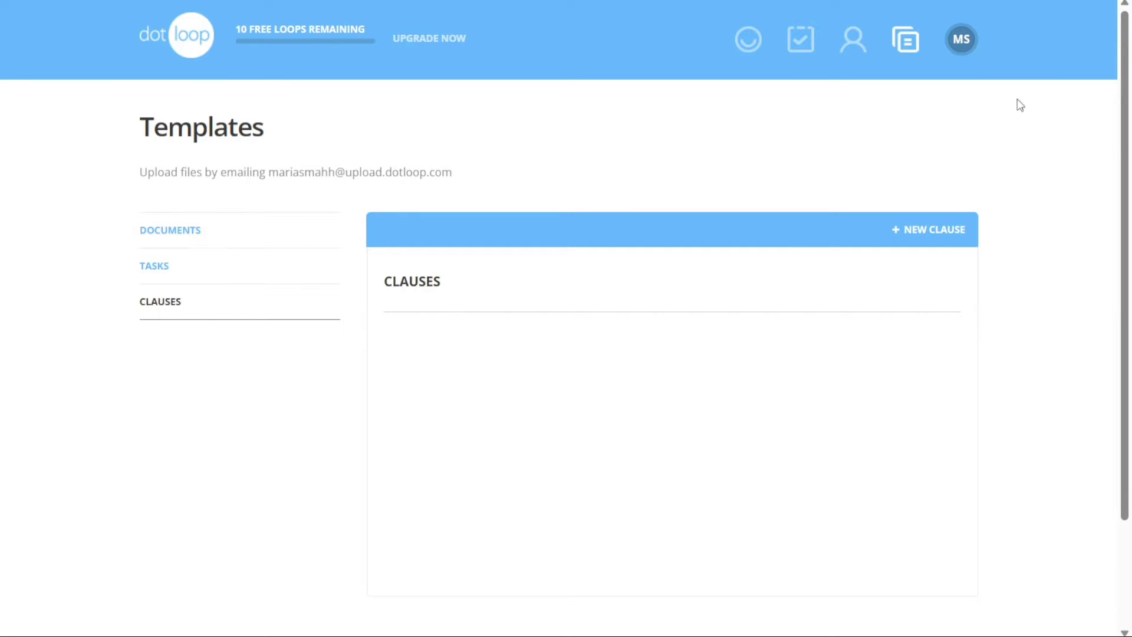
pyautogui.click(962, 39)
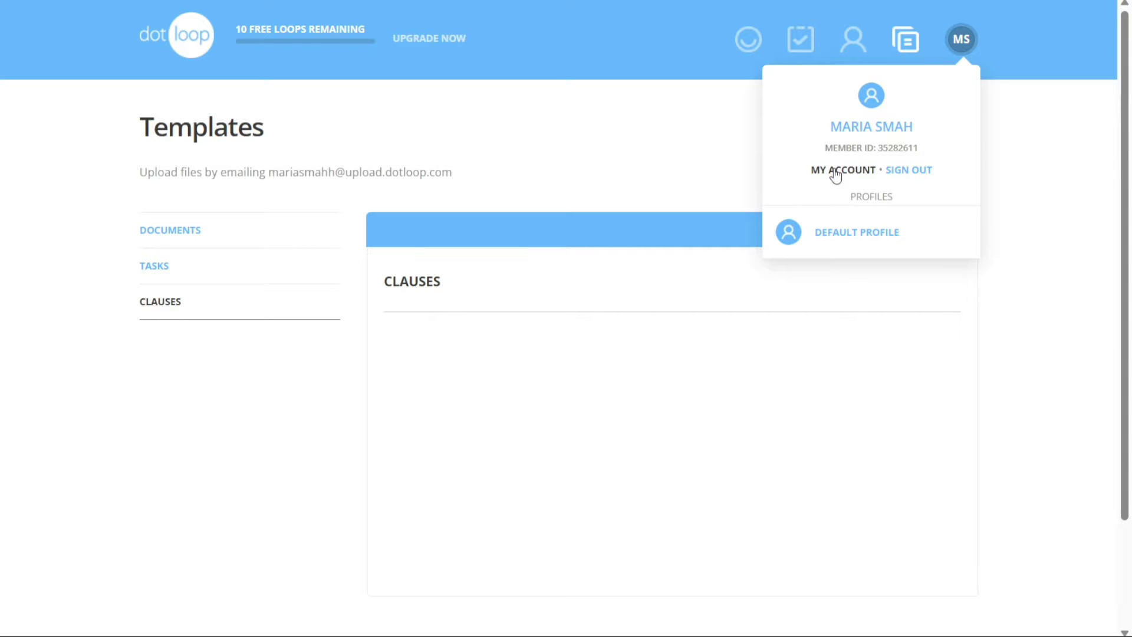
pyautogui.doubleClick(898, 143)
pyautogui.click(818, 140)
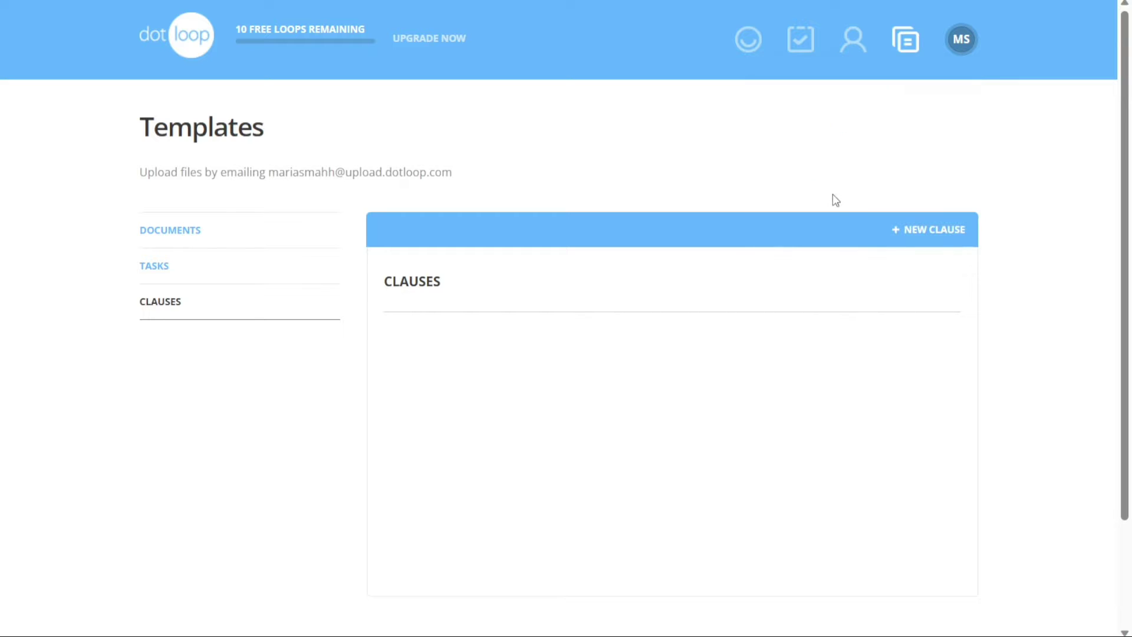
pyautogui.click(964, 53)
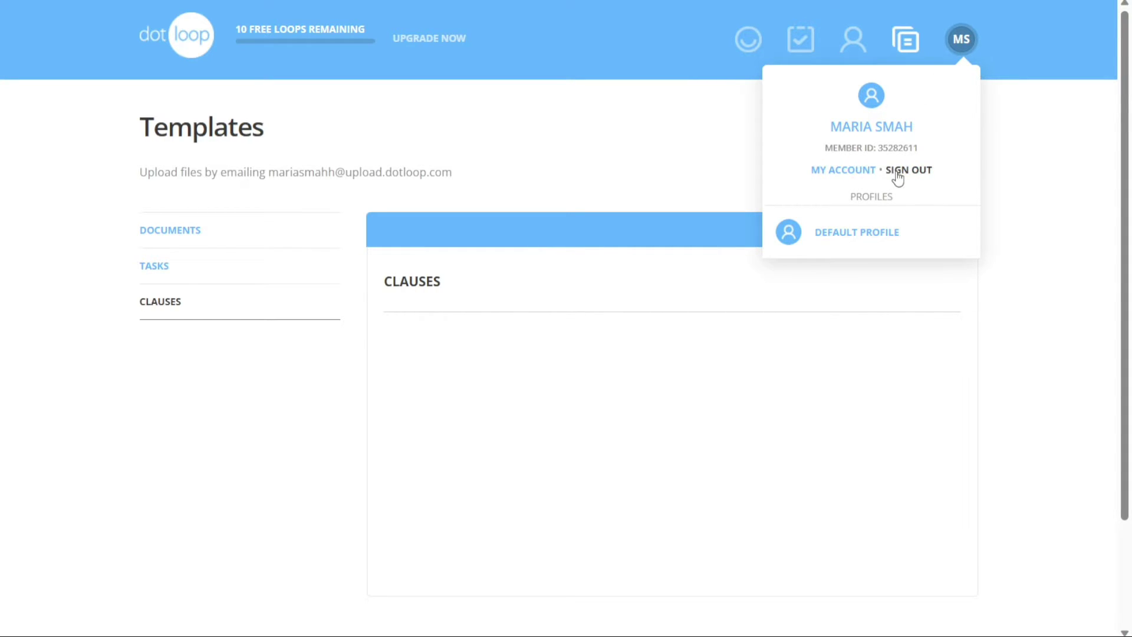
pyautogui.click(748, 41)
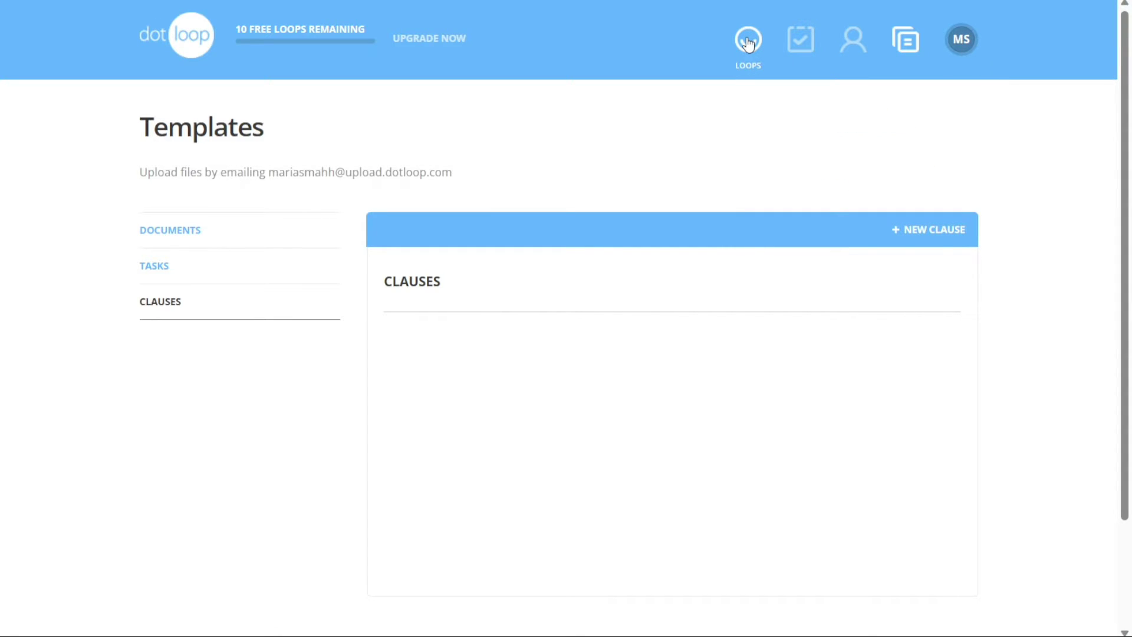
# - Go to the Loops list and start adding a new loop
pyautogui.click(748, 42)
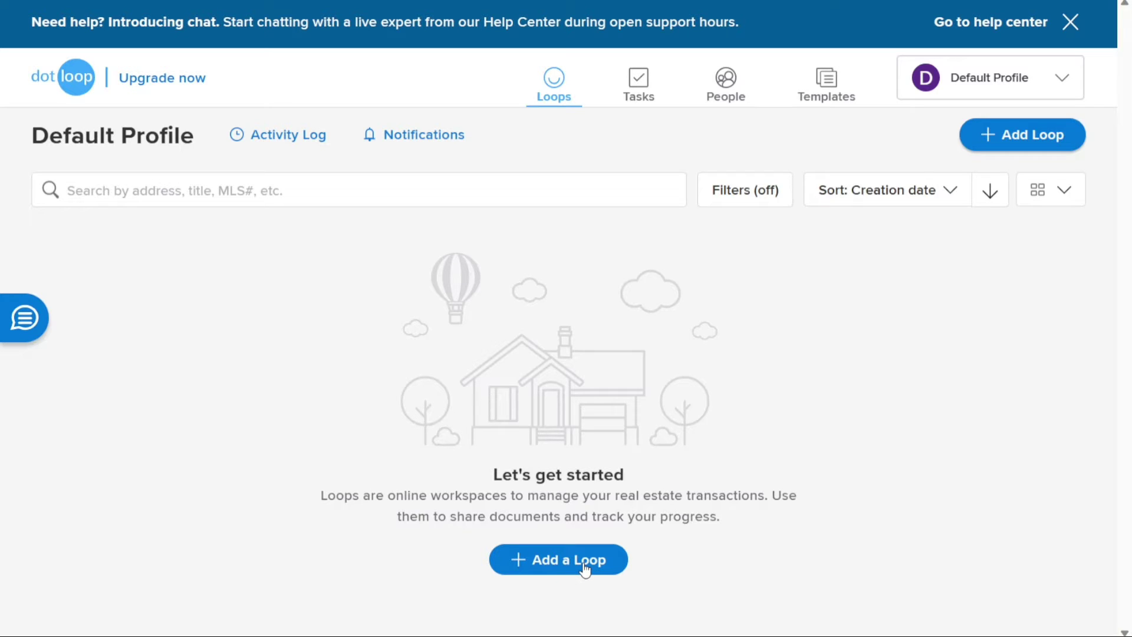
pyautogui.click(1034, 144)
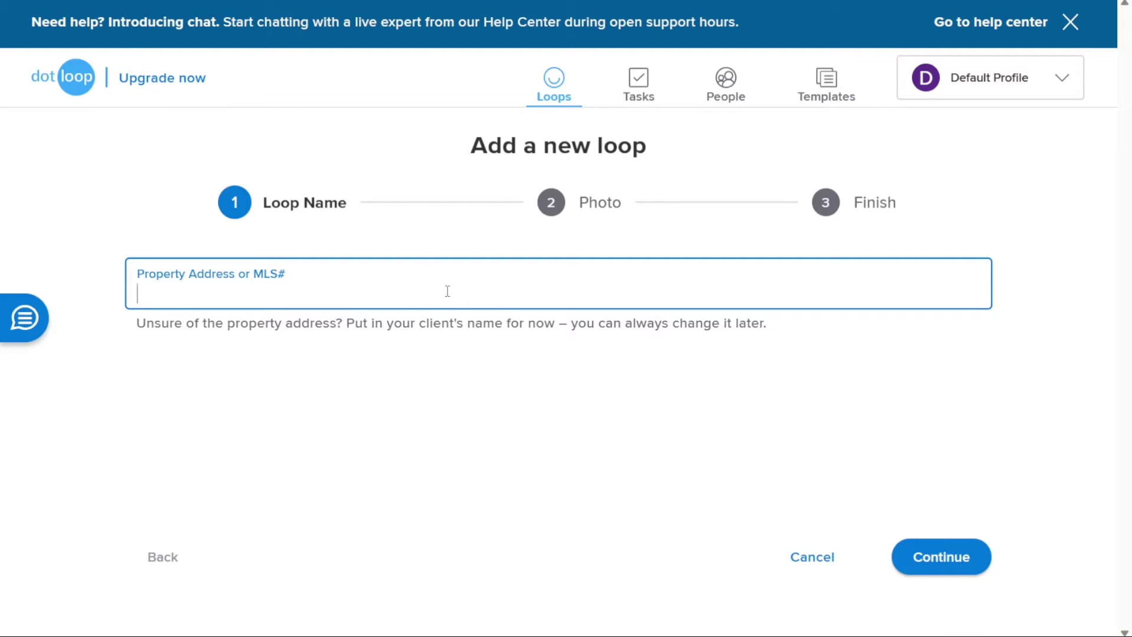
# - Search 'new york', pick the 'New Lebanon, NY' address as the loop name, and continue
pyautogui.write('Demo')
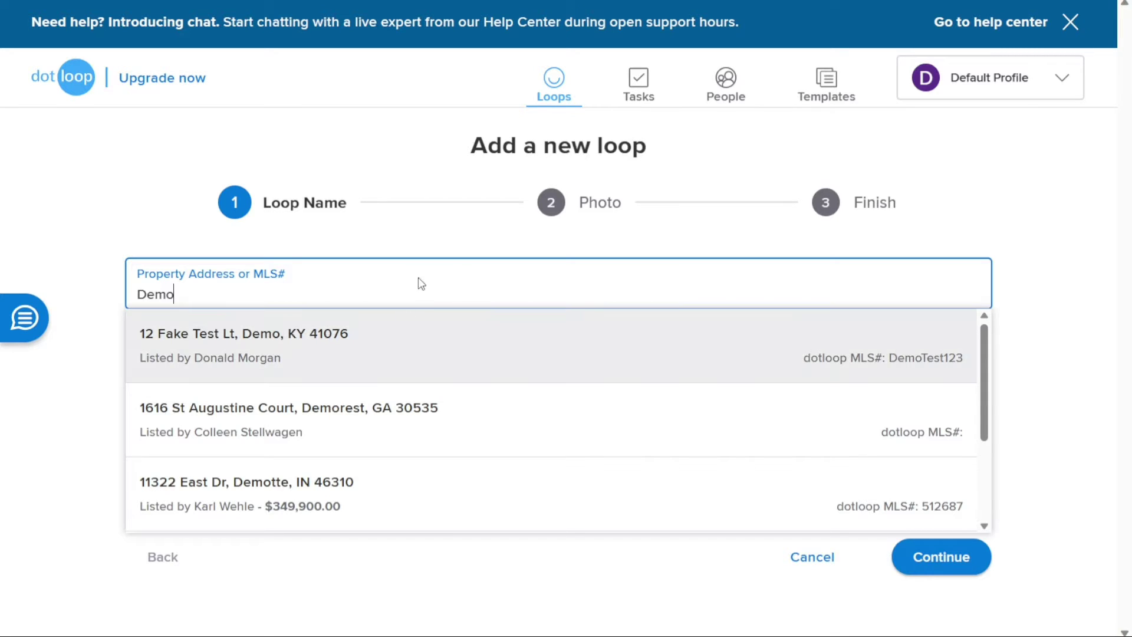
pyautogui.press('BackSpace')
pyautogui.press('BackSpace')
pyautogui.press('BackSpace')
pyautogui.press('BackSpace')
pyautogui.write('ne')
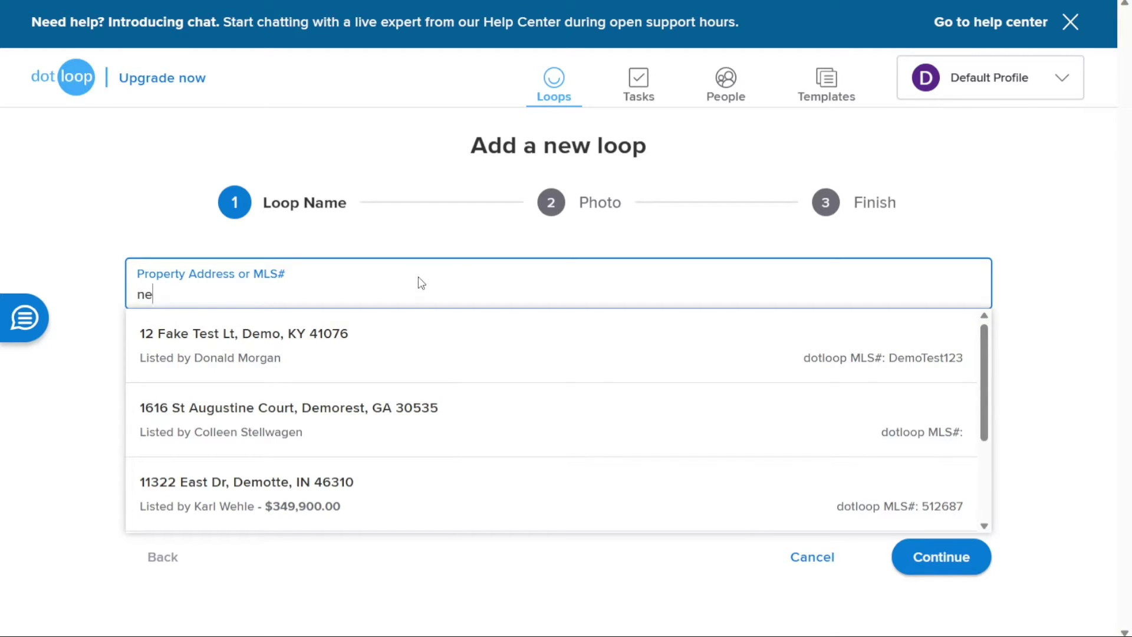
pyautogui.write('w york')
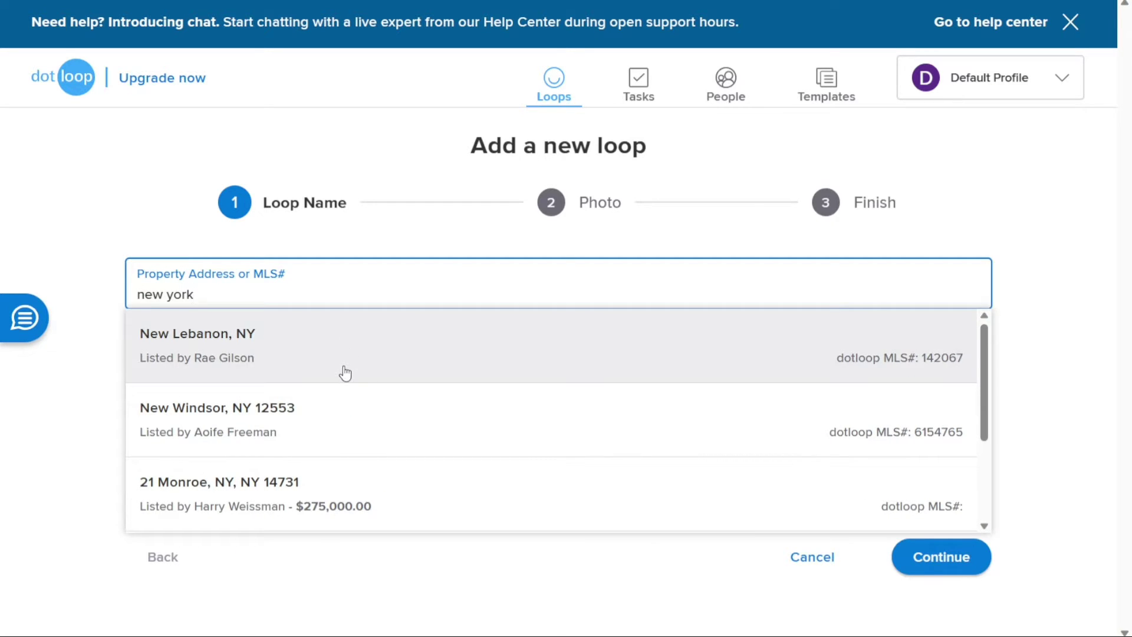
pyautogui.click(346, 364)
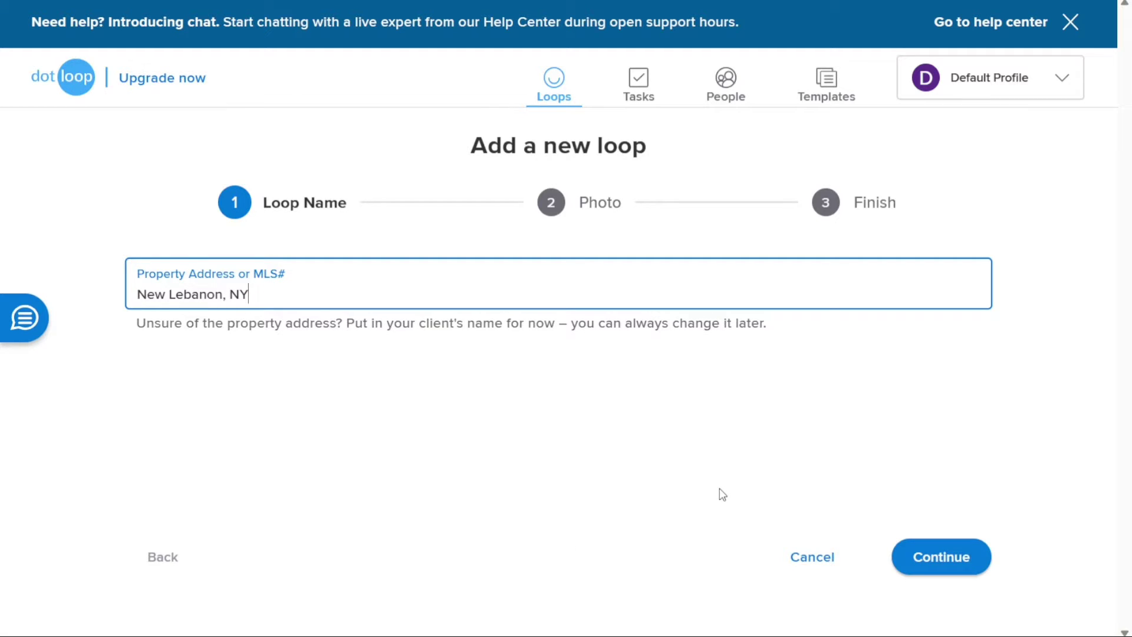
pyautogui.click(946, 561)
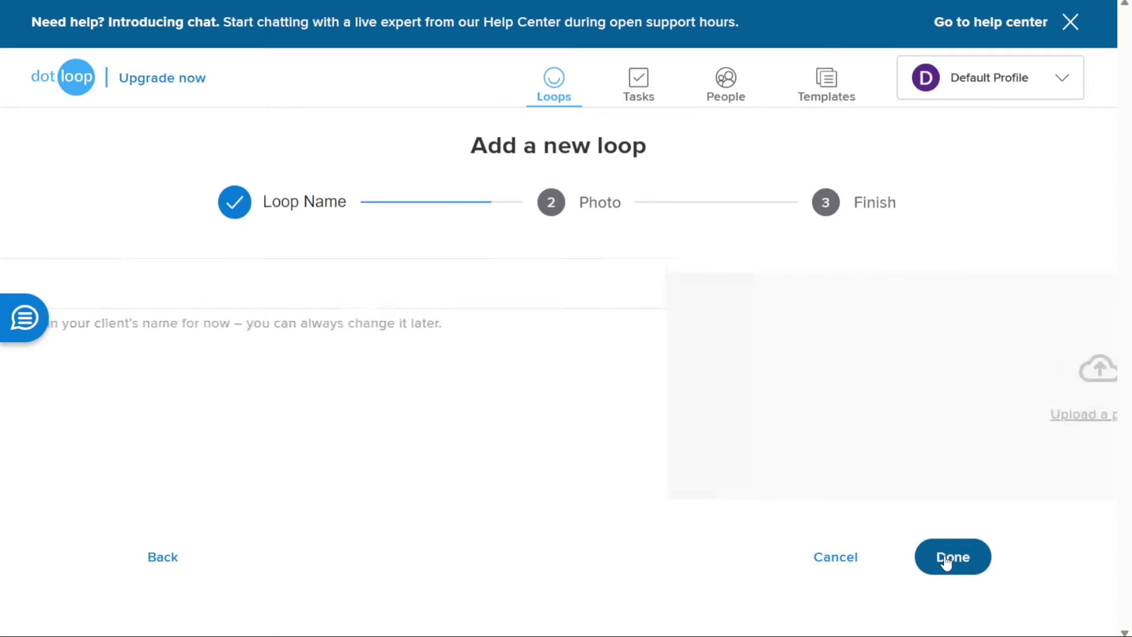
pyautogui.click(591, 417)
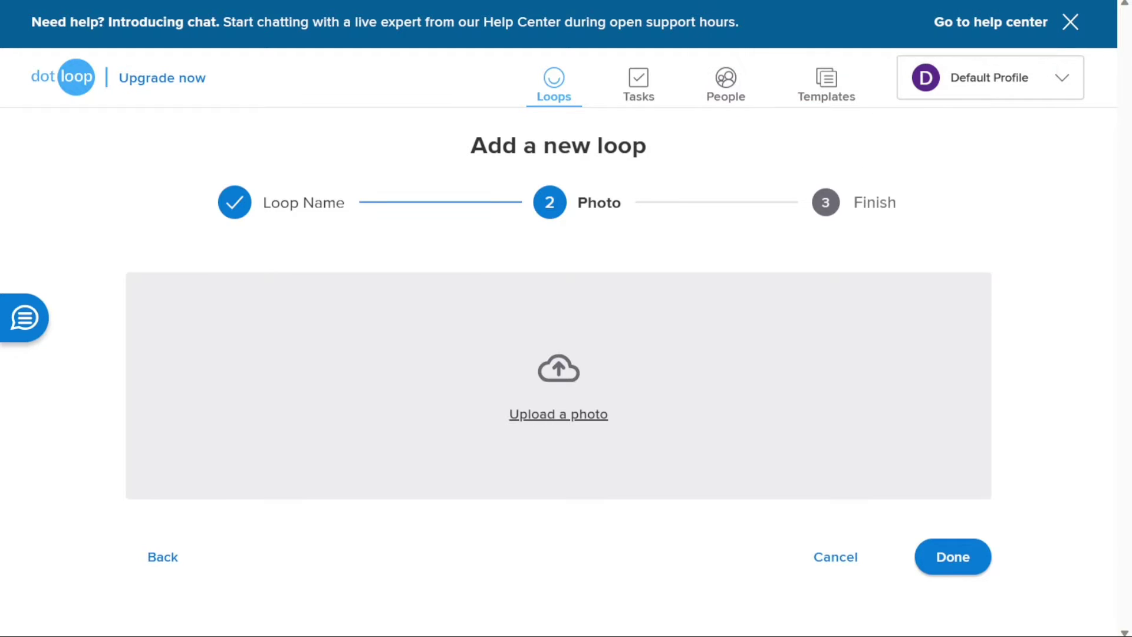
pyautogui.doubleClick(412, 157)
pyautogui.click(963, 566)
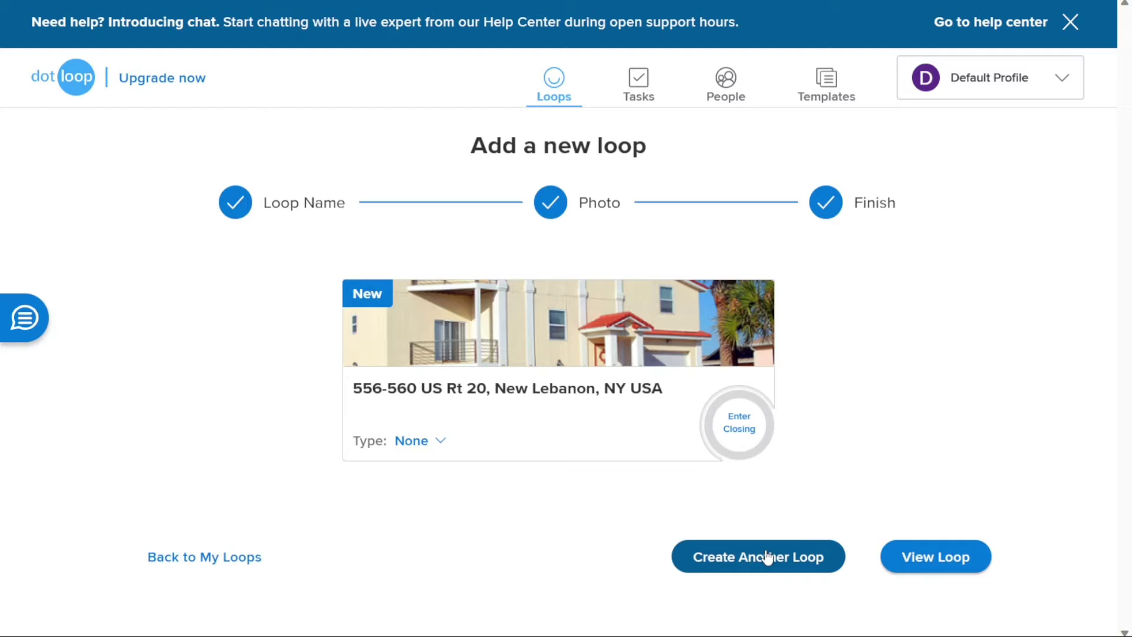
pyautogui.click(936, 557)
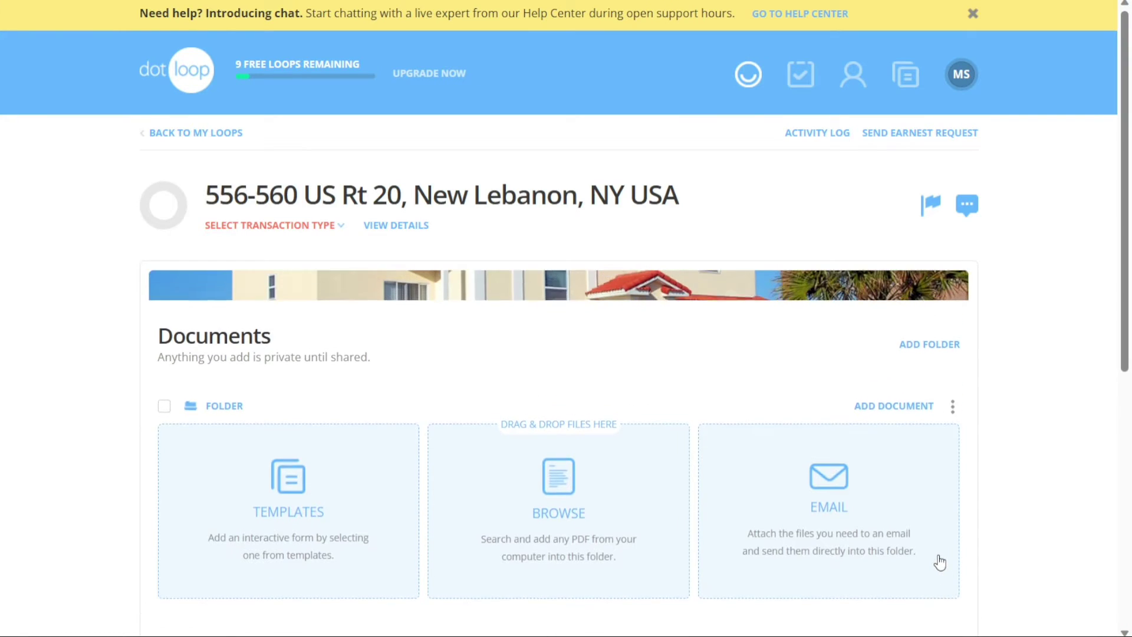
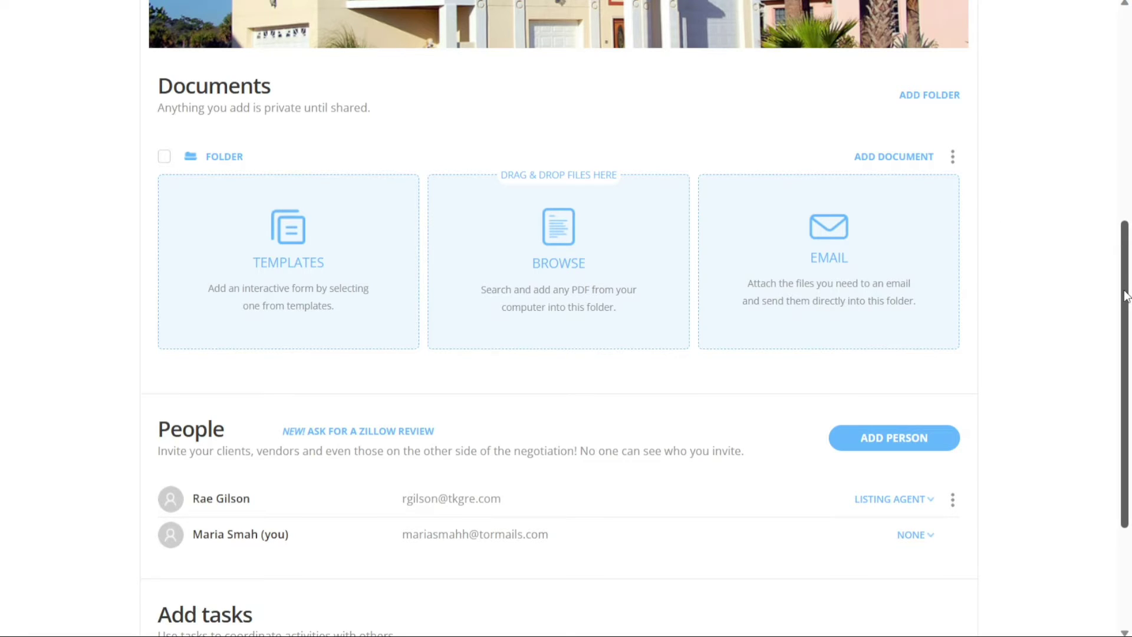
pyautogui.moveTo(1127, 295); pyautogui.dragTo(1126, 392)
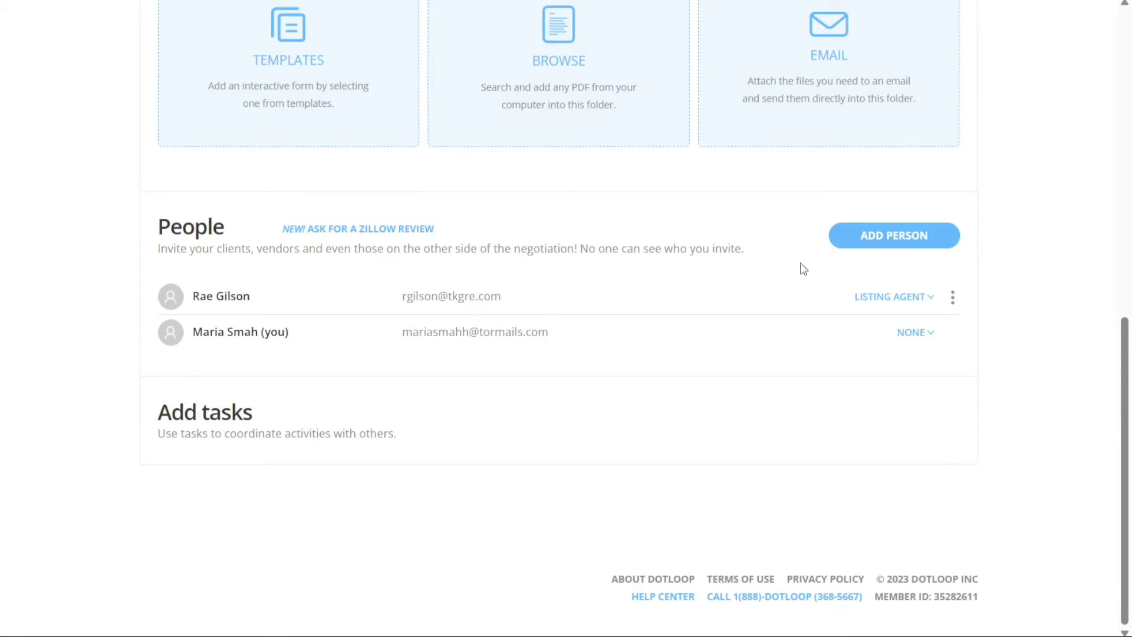
pyautogui.click(919, 299)
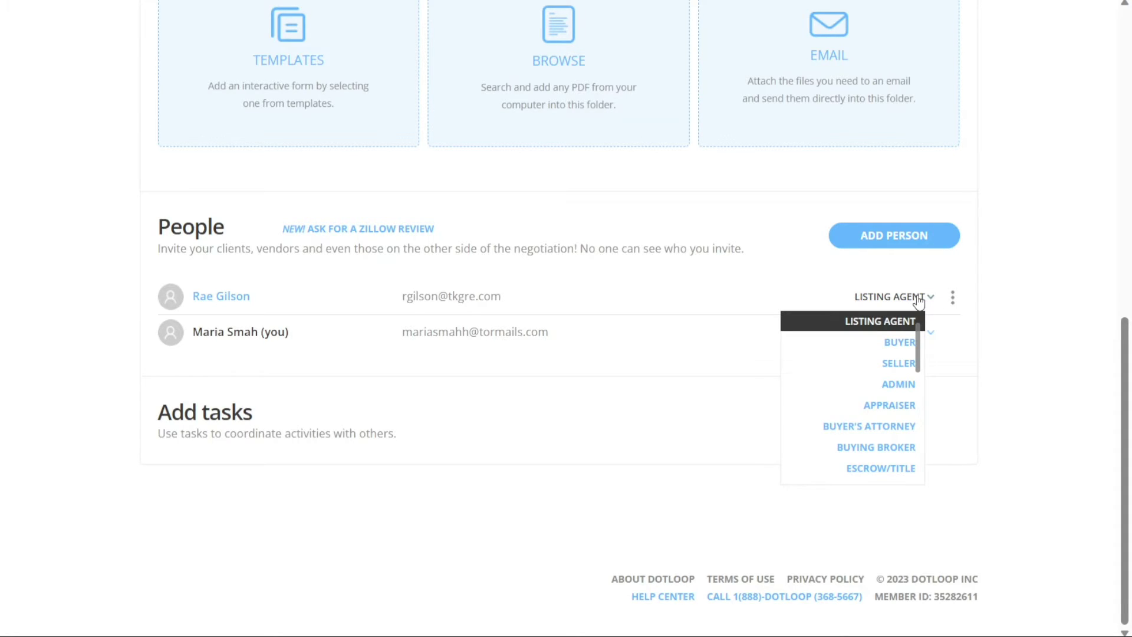
pyautogui.click(777, 264)
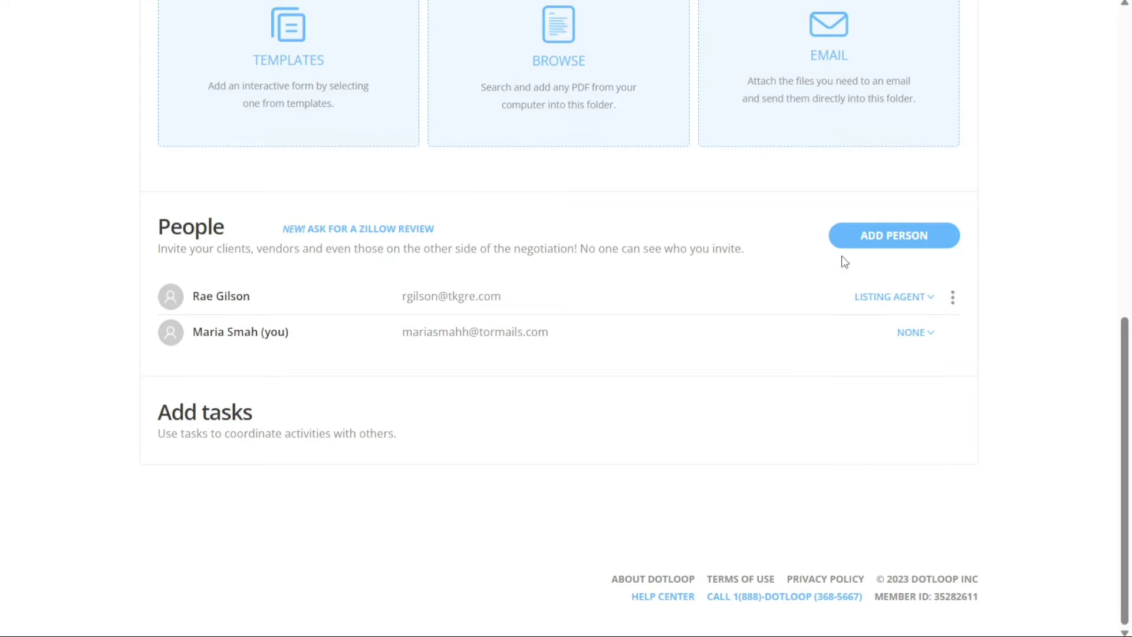
pyautogui.click(889, 252)
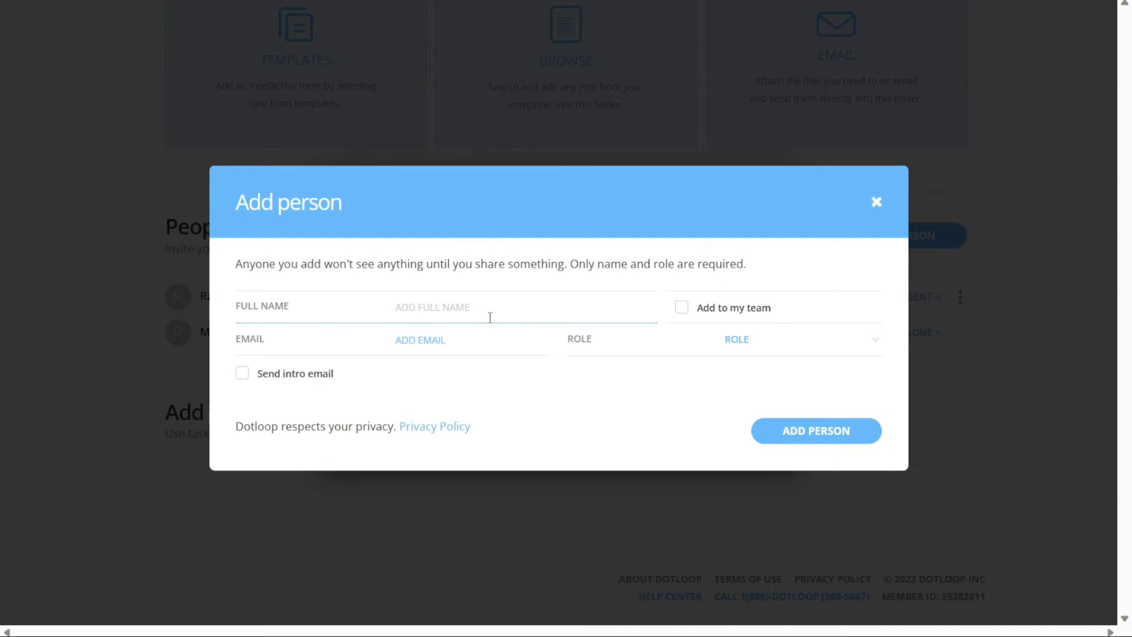
pyautogui.click(874, 197)
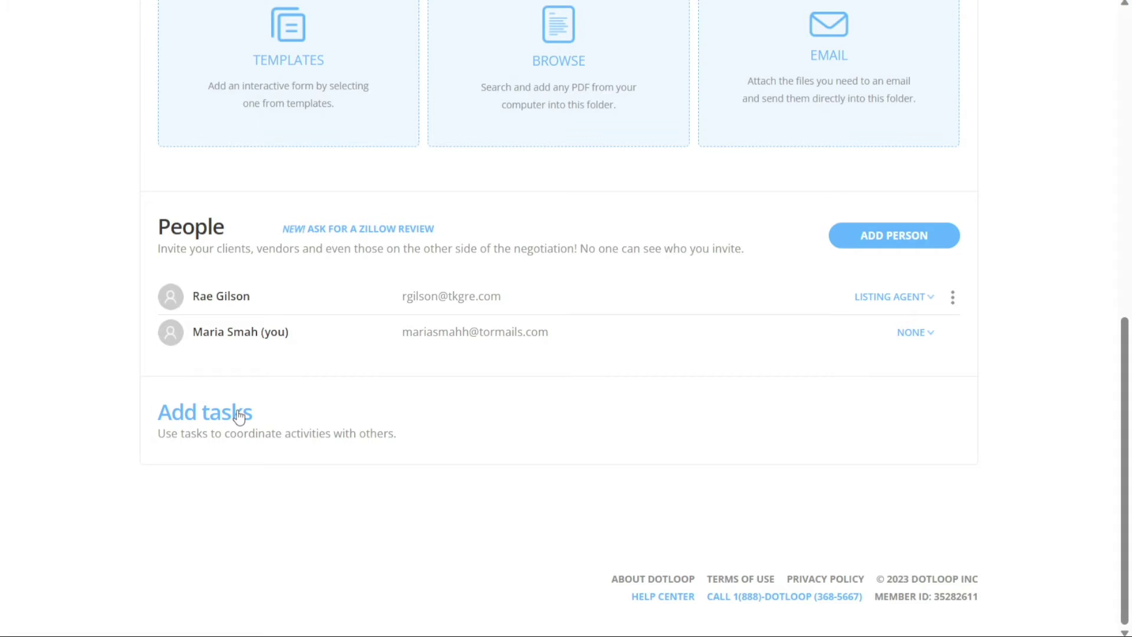
pyautogui.scroll(1, 1121, 446)
pyautogui.moveTo(1121, 446); pyautogui.dragTo(1120, 154)
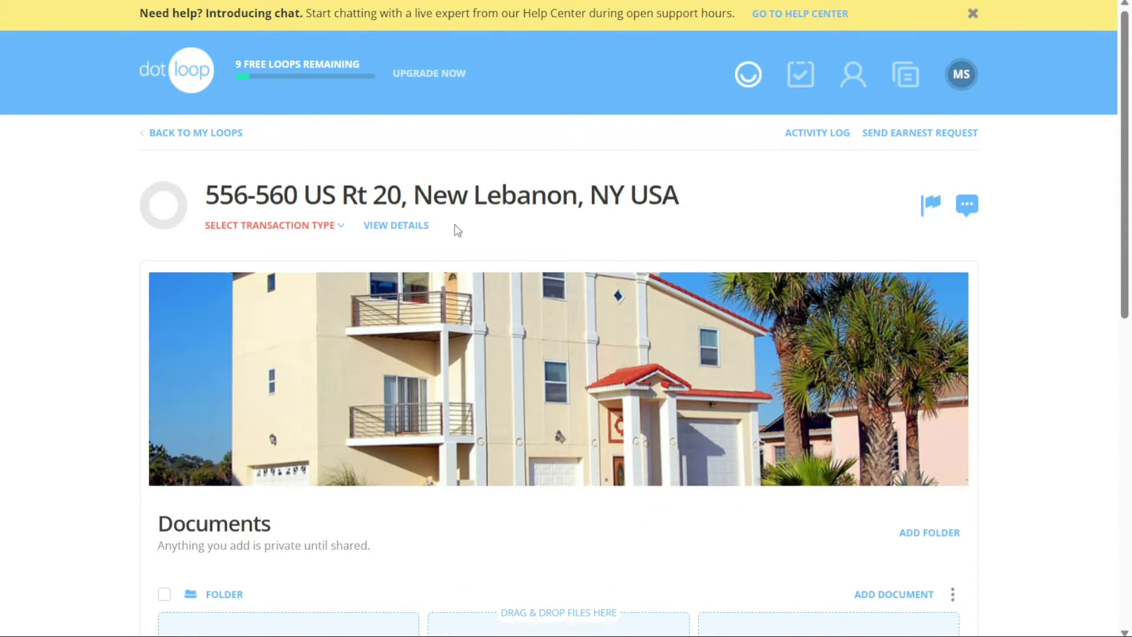
# - Check the transaction type options, then go to the People contacts page
pyautogui.click(342, 227)
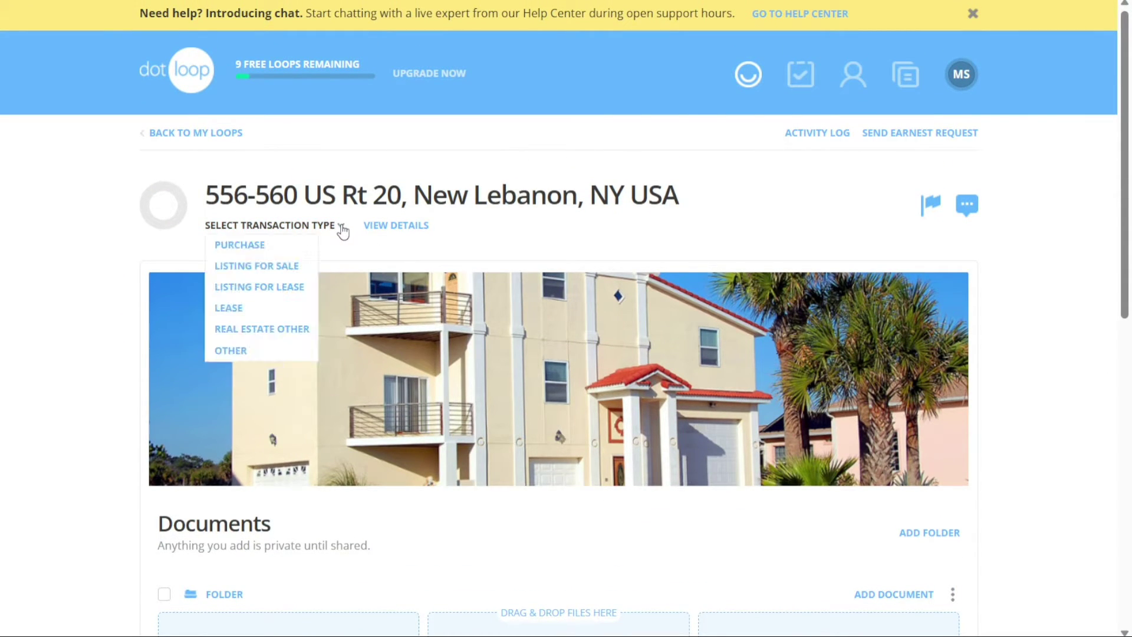
pyautogui.click(853, 86)
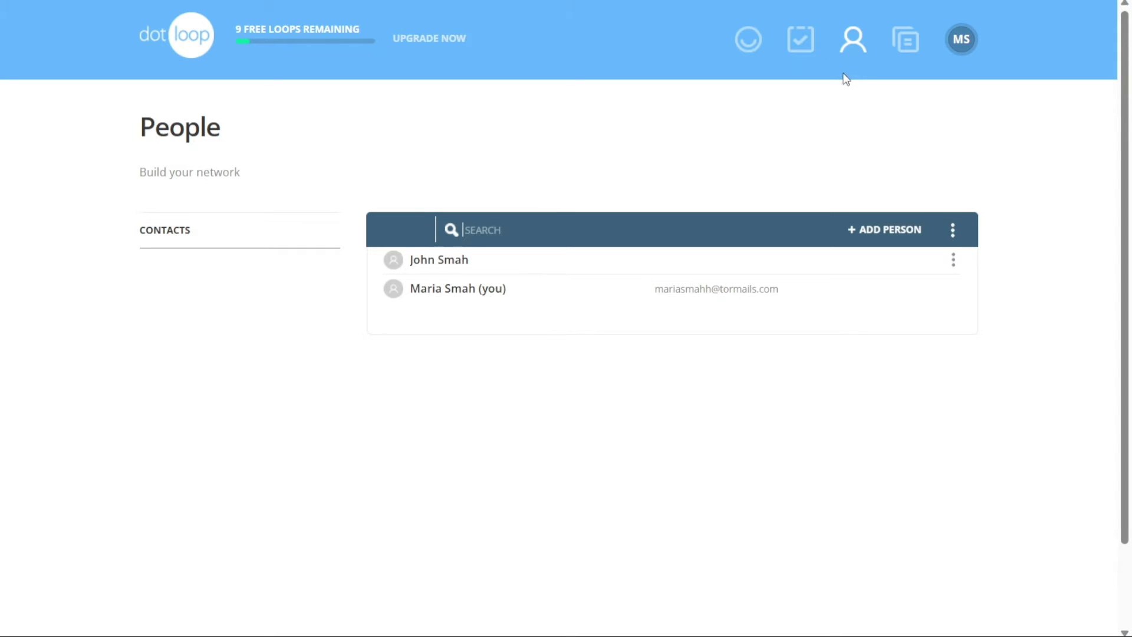
# - Start a new contact and enter her full name and e-mail address
pyautogui.click(179, 233)
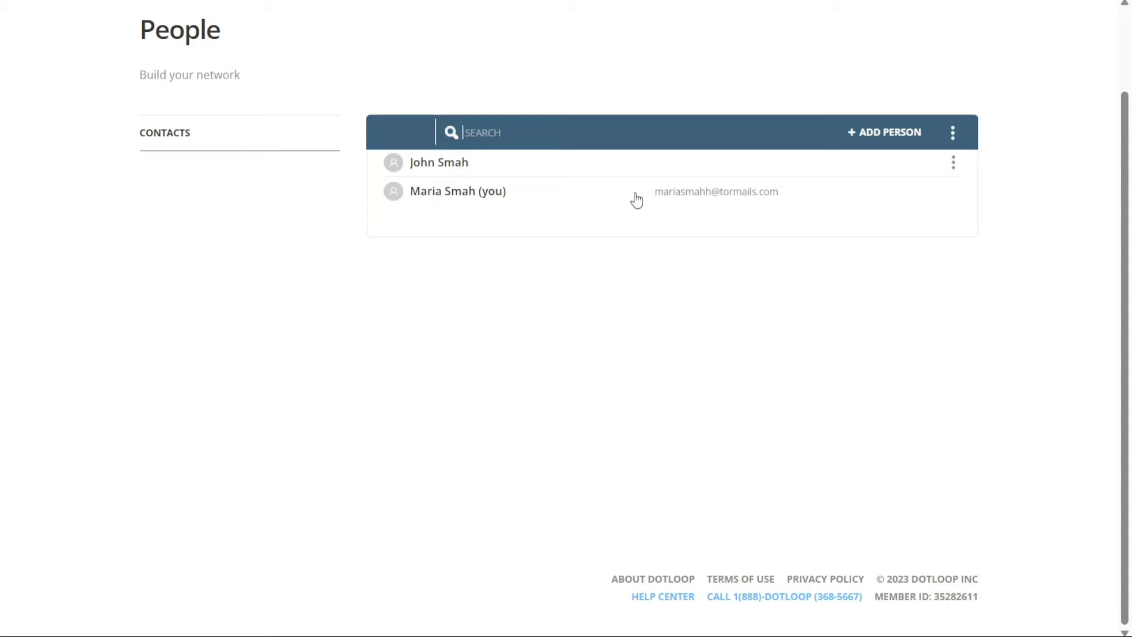
pyautogui.click(884, 135)
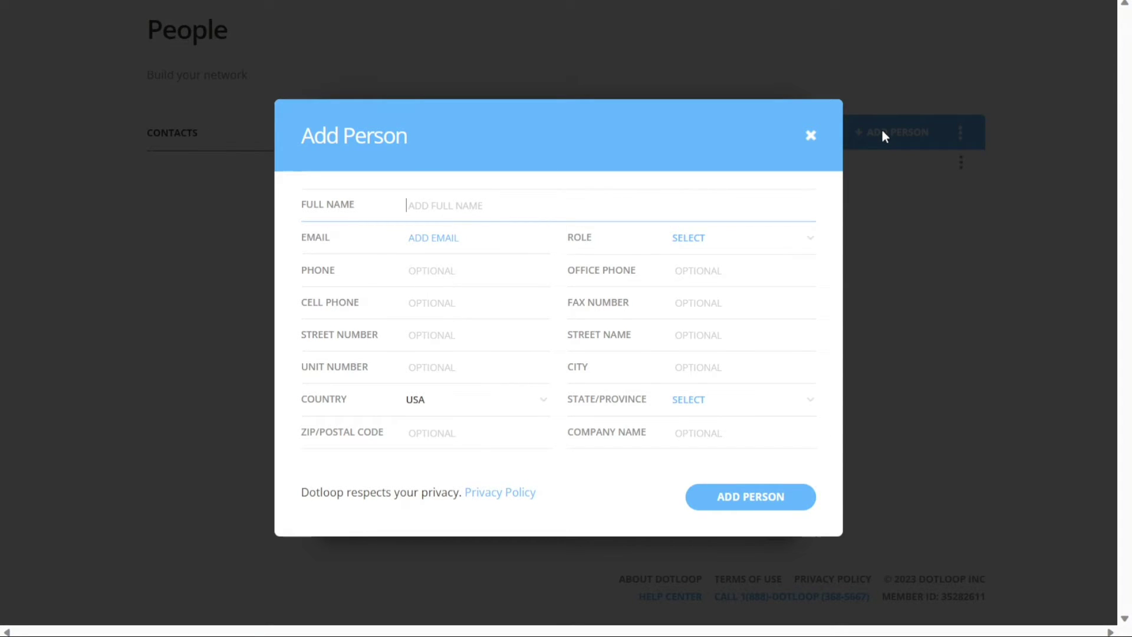
pyautogui.click(450, 236)
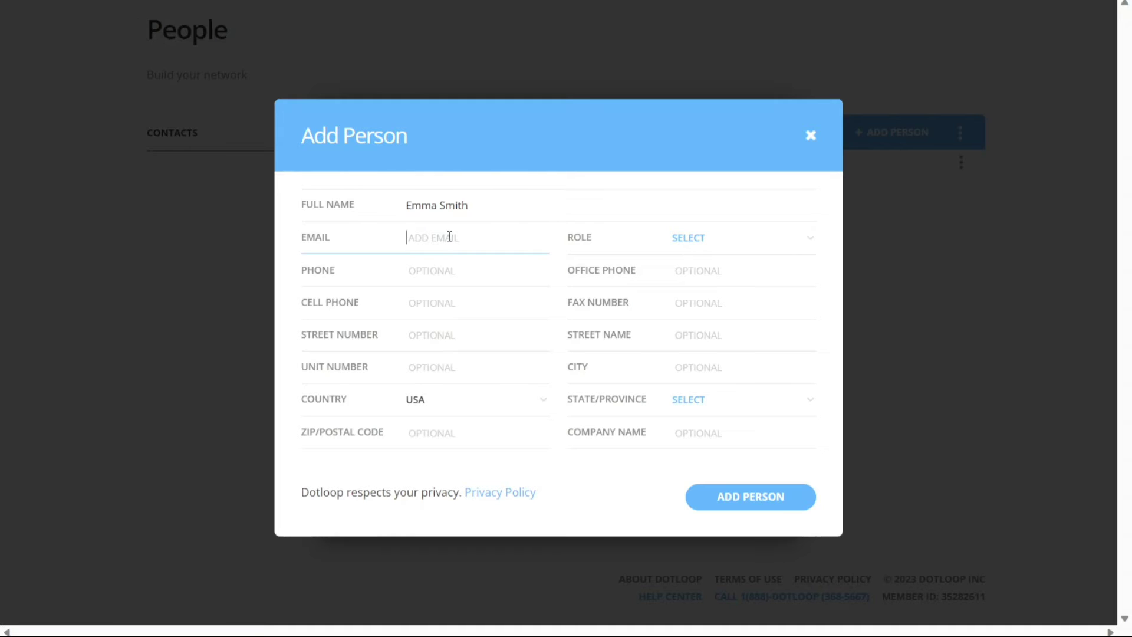
pyautogui.write('a')
pyautogui.press('BackSpace')
pyautogui.click(458, 364)
pyautogui.click(464, 325)
pyautogui.click(488, 301)
pyautogui.click(470, 345)
pyautogui.click(444, 432)
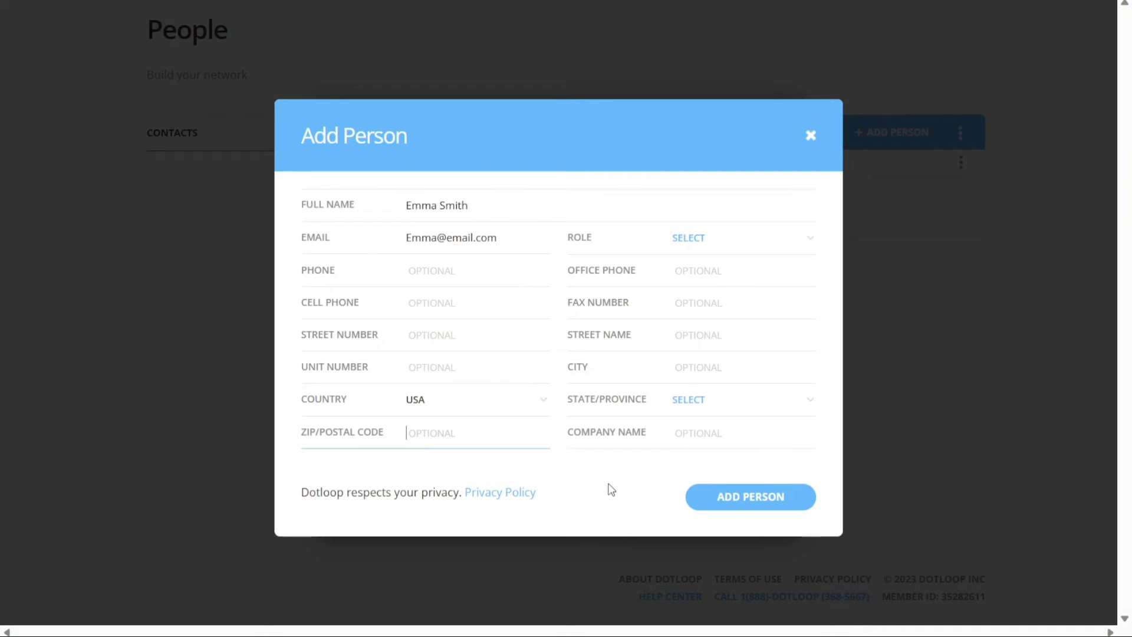
# - Set the contact's state to New York and role to Buying Agent
pyautogui.click(709, 402)
pyautogui.moveTo(809, 436); pyautogui.dragTo(806, 531)
pyautogui.click(702, 534)
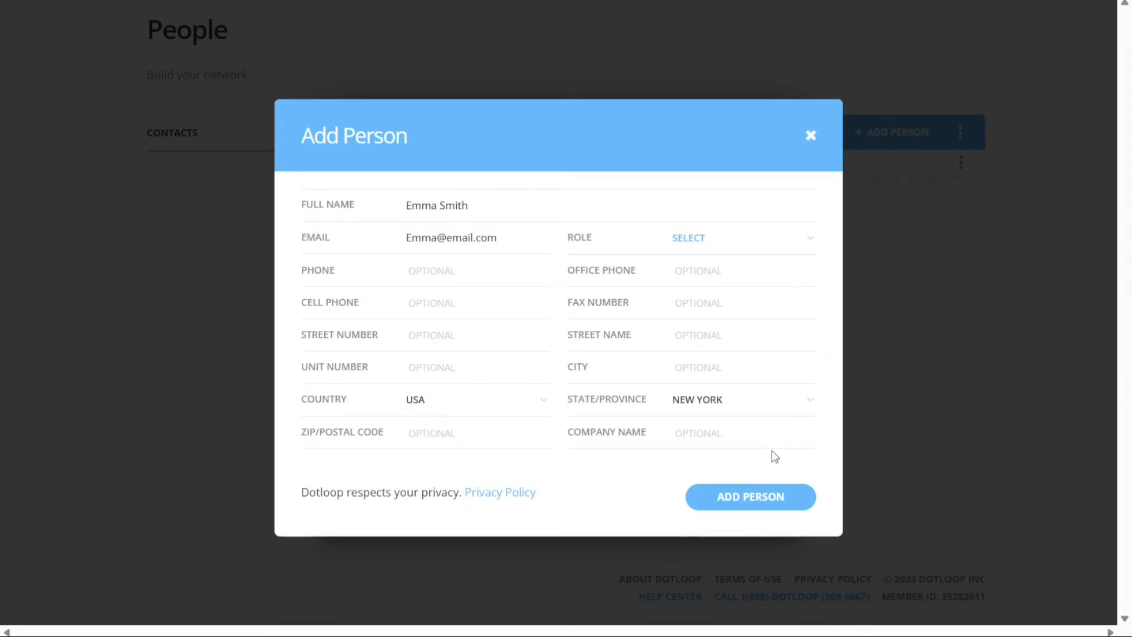
pyautogui.click(762, 239)
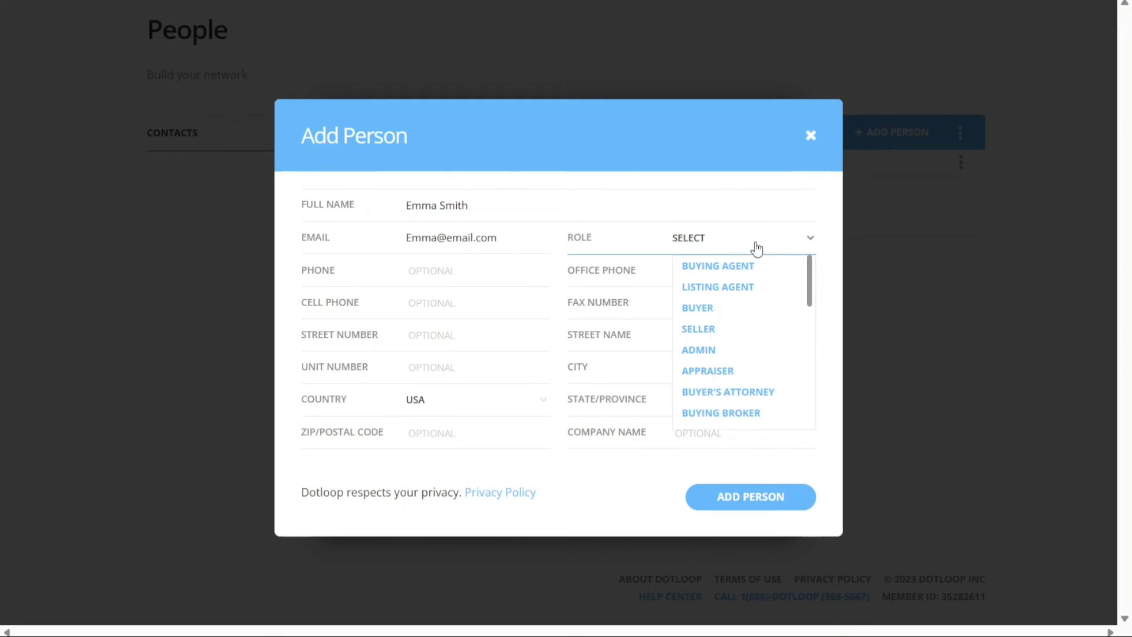
pyautogui.click(764, 276)
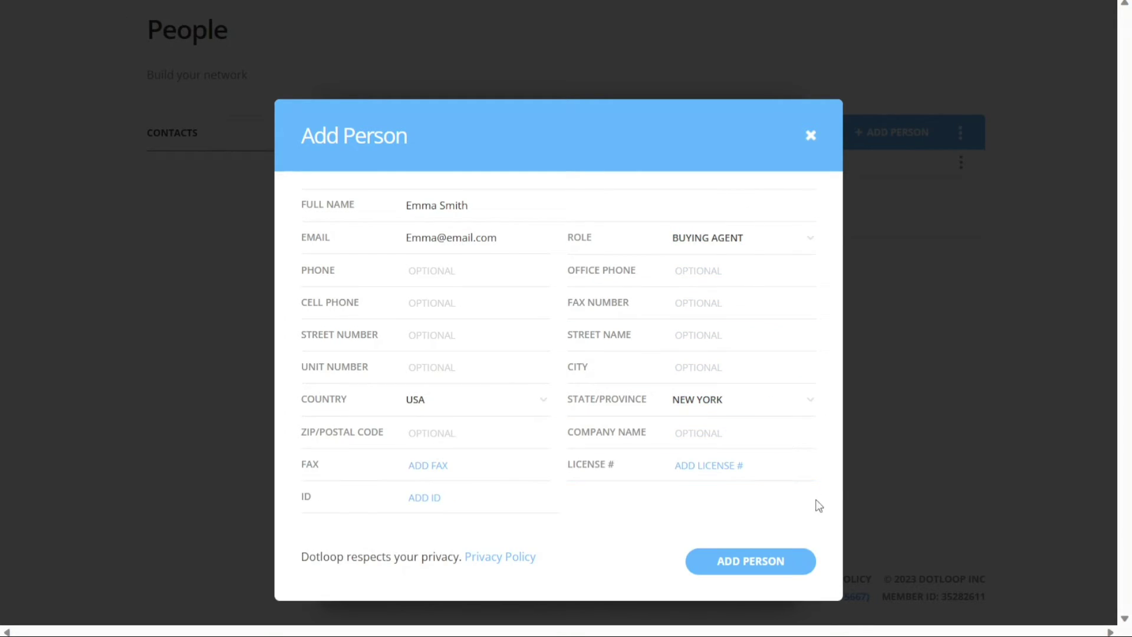
# - Add and save the new contact, then go back to the contacts list
pyautogui.click(738, 567)
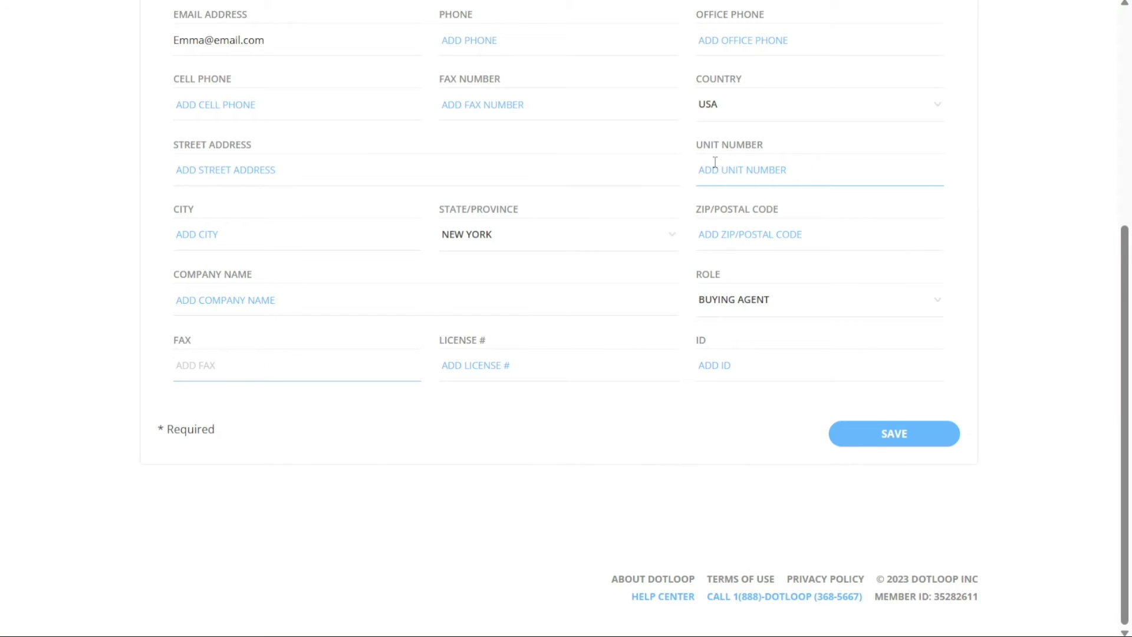
pyautogui.click(908, 435)
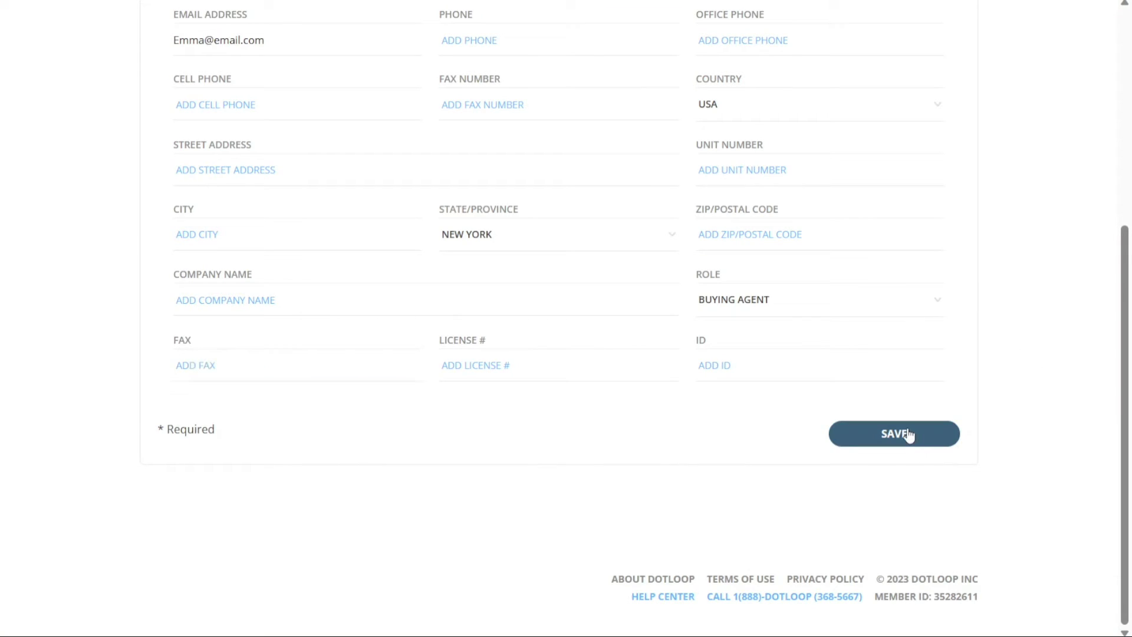
pyautogui.scroll(6, 1113, 453)
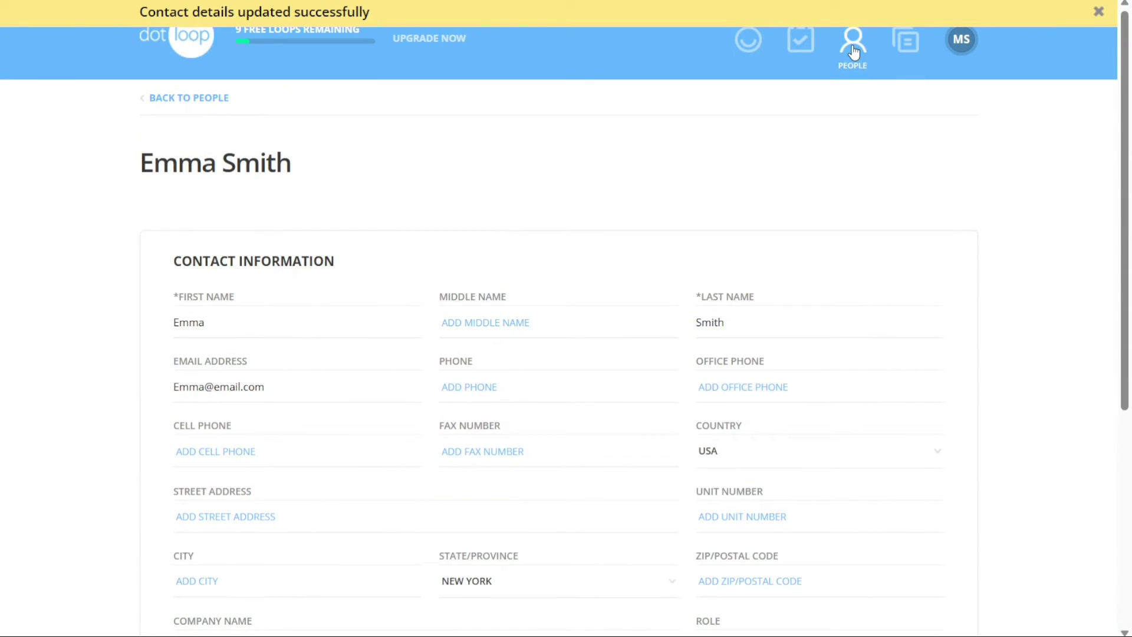
pyautogui.click(853, 52)
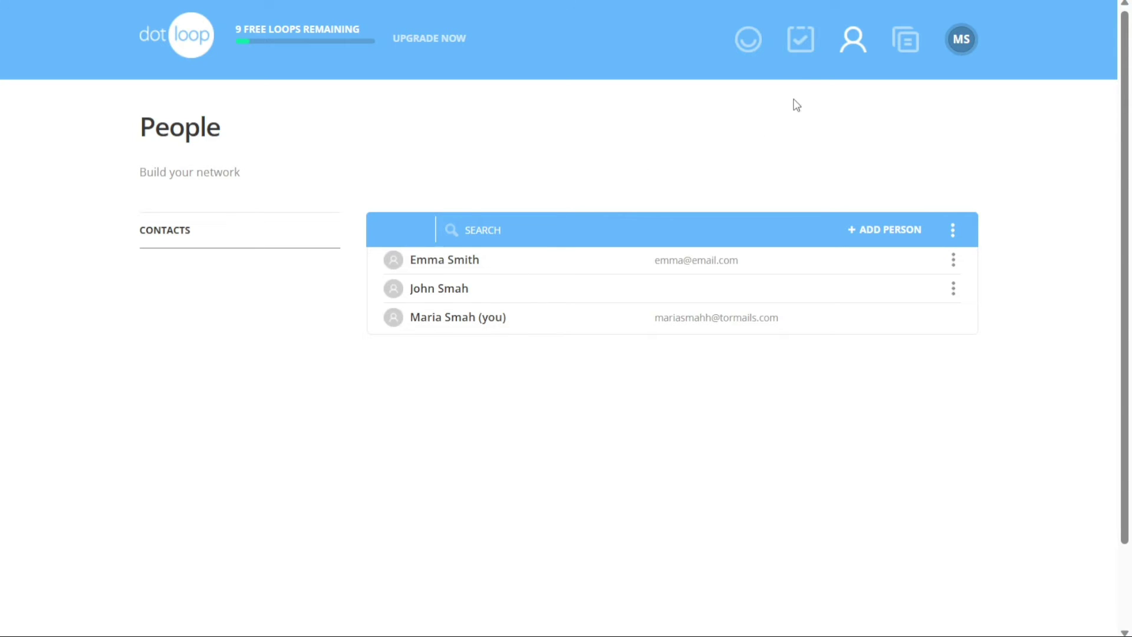
# - Open the Tasks page and check Loop Tasks before returning to Personal Tasks
pyautogui.click(797, 45)
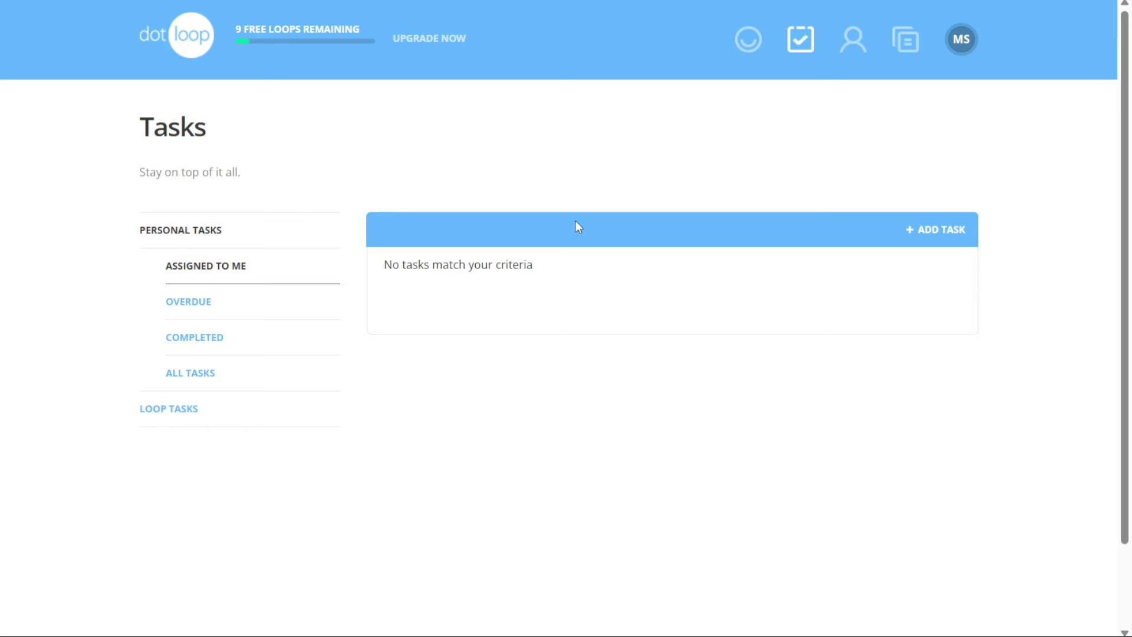
pyautogui.click(192, 411)
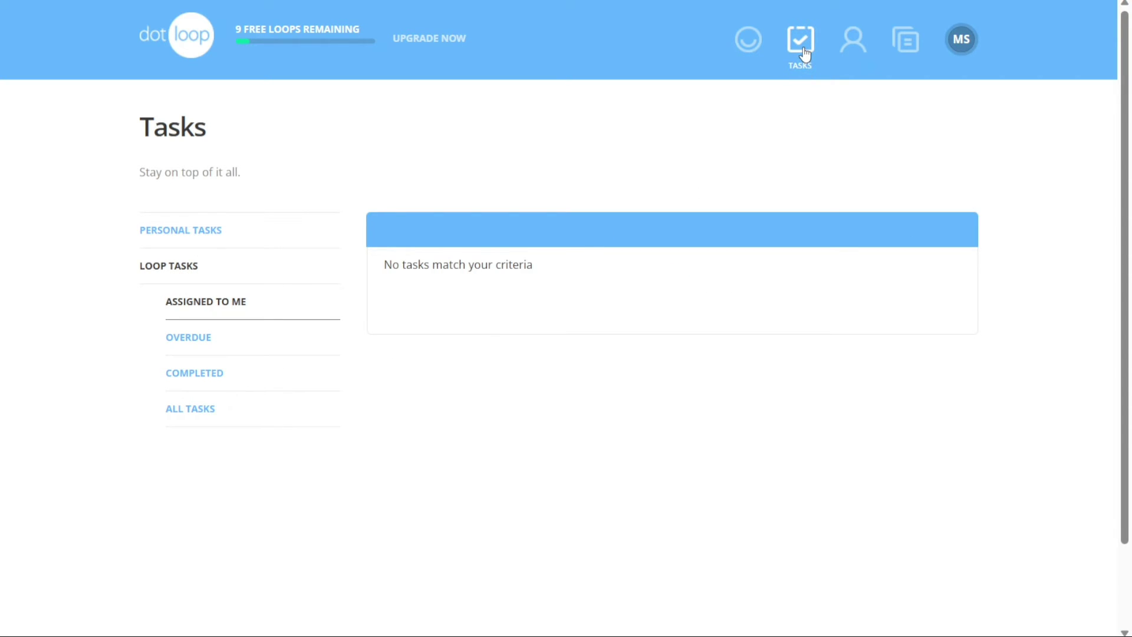
pyautogui.click(219, 229)
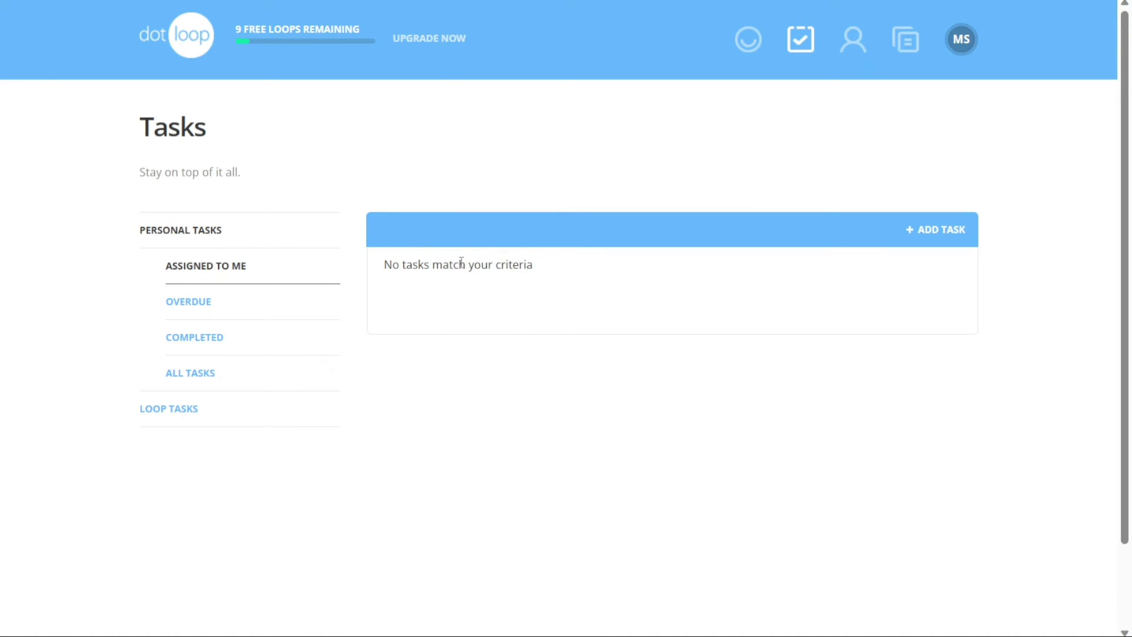
# - Create a personal task named 'Task1' and show its due-date choices
pyautogui.click(943, 243)
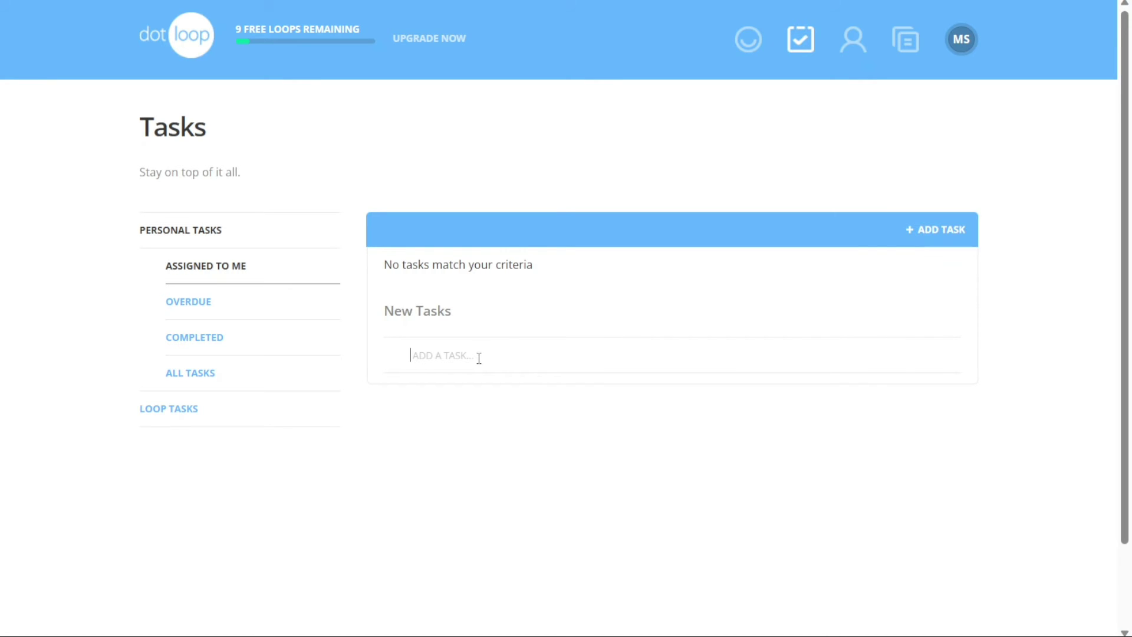
pyautogui.write('Task1')
pyautogui.press('Return')
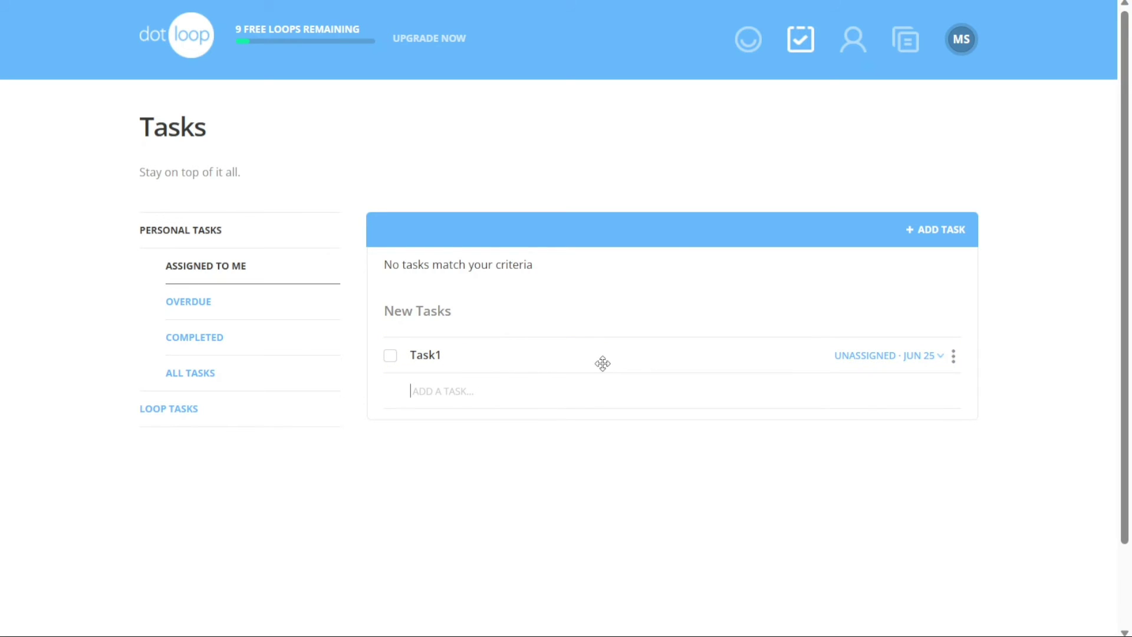
pyautogui.click(867, 361)
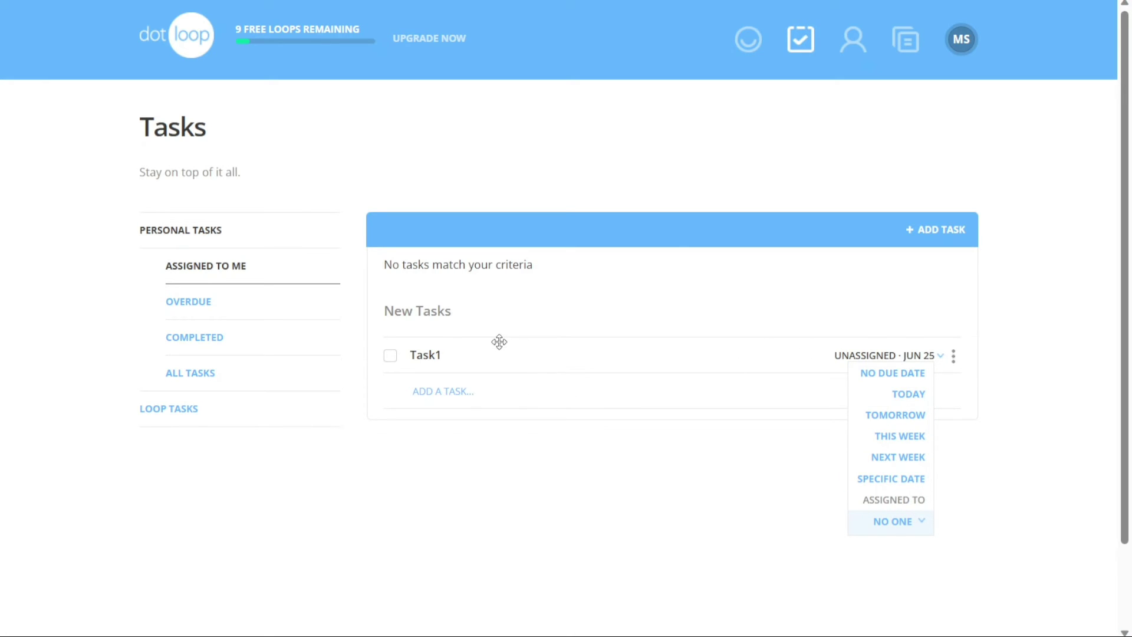
# - Add a second personal task named 'Task2'
pyautogui.doubleClick(540, 377)
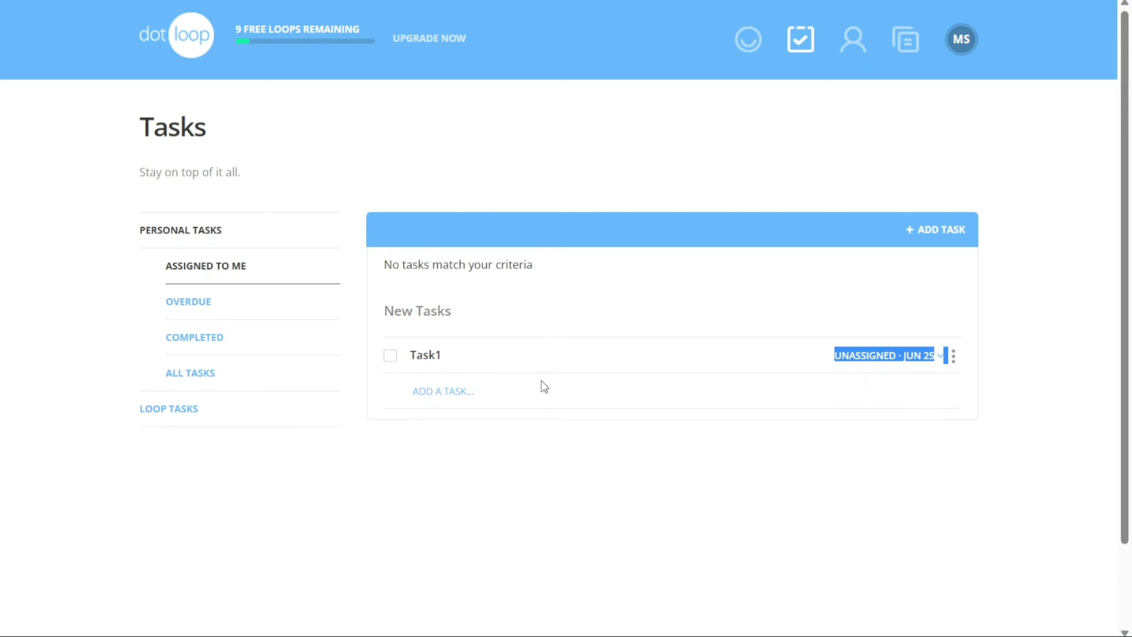
pyautogui.click(511, 394)
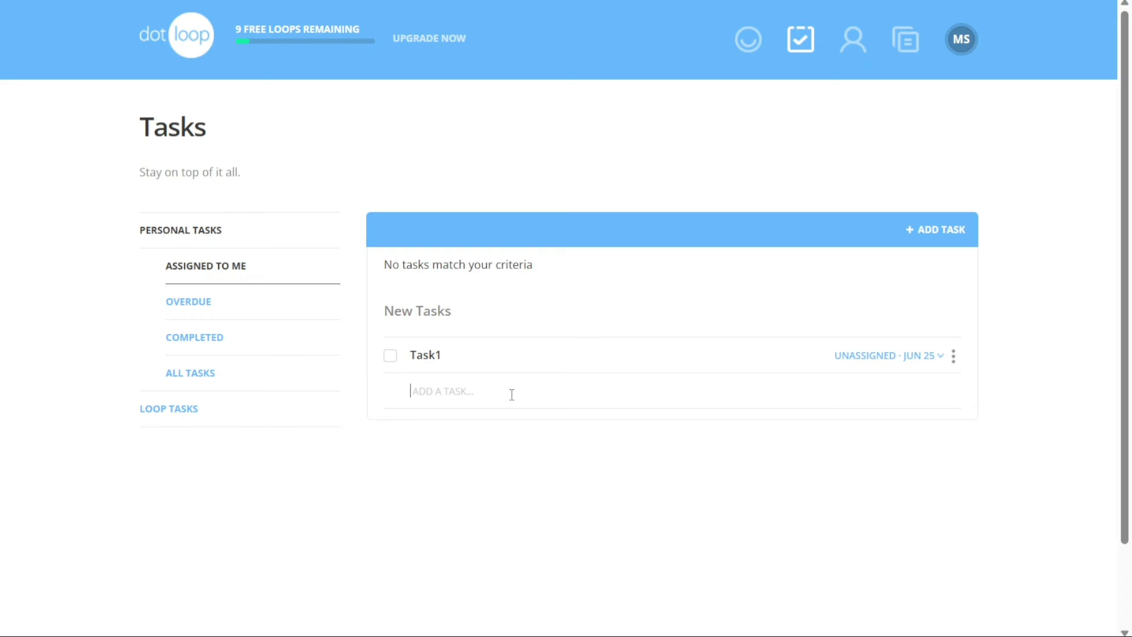
pyautogui.write('Task2')
pyautogui.press('Return')
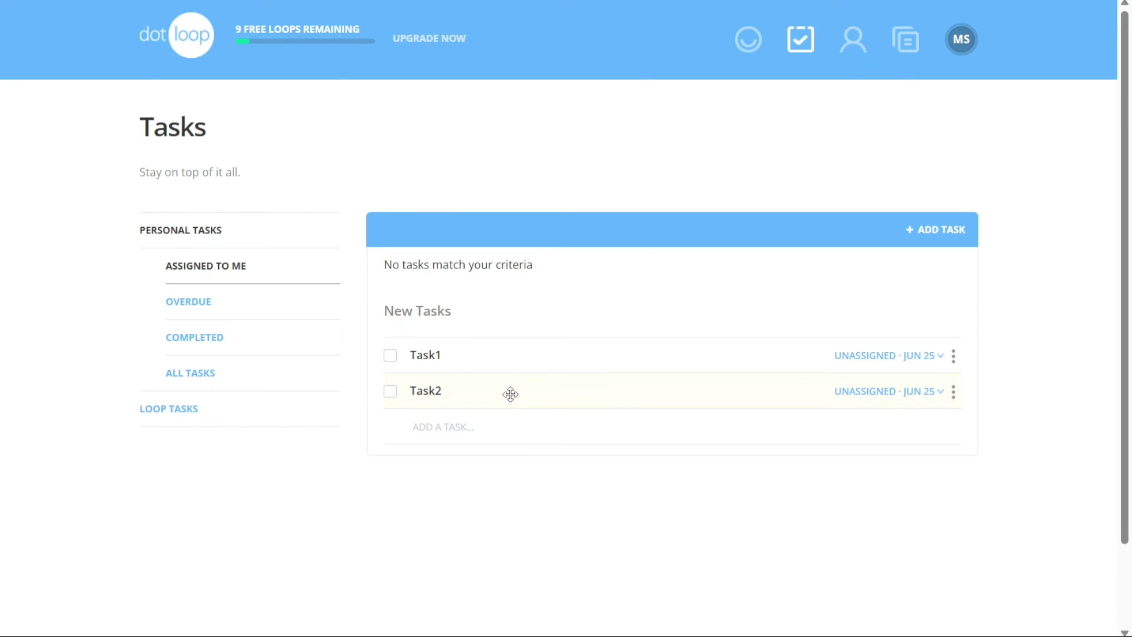
# - Make Task1 due tomorrow (Jun 26) and Task2 due this week (Jul 02)
pyautogui.click(955, 357)
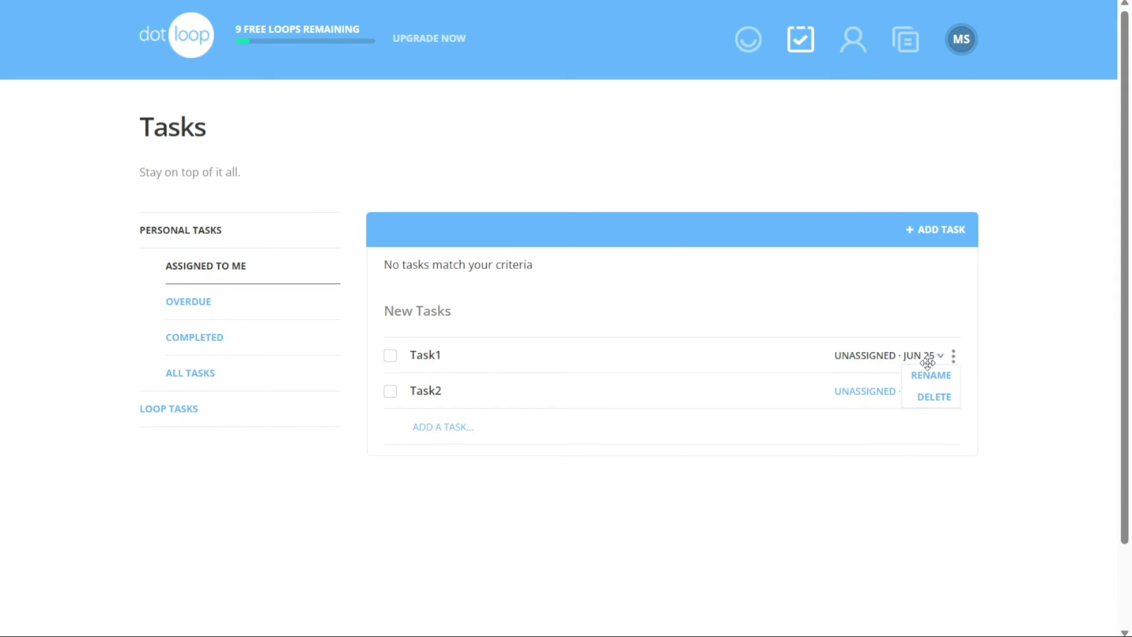
pyautogui.click(890, 358)
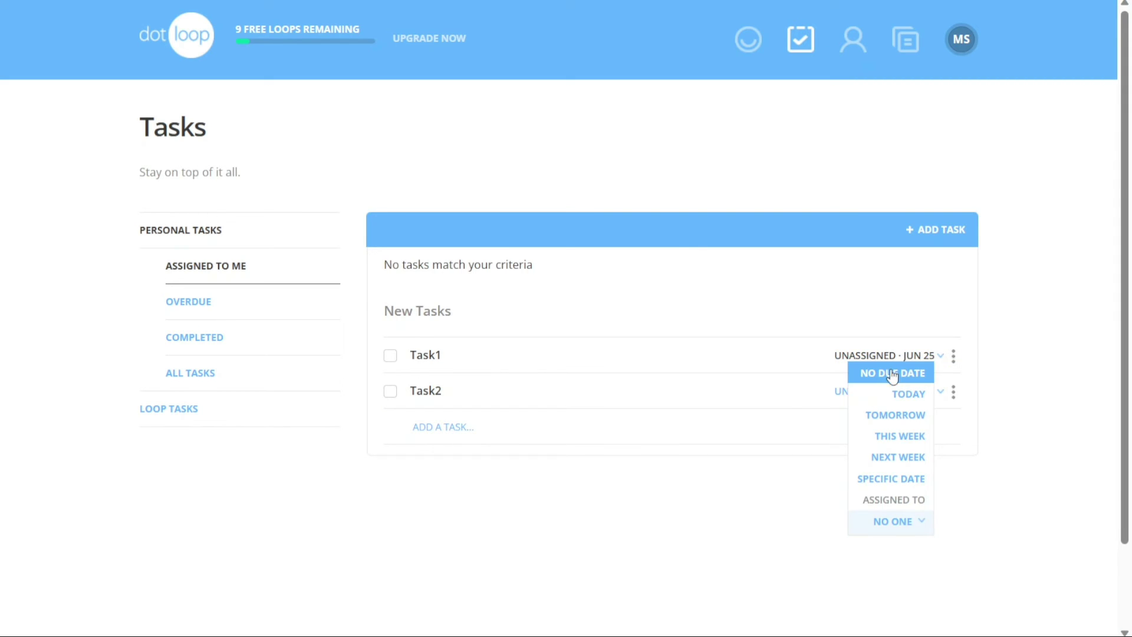
pyautogui.click(894, 415)
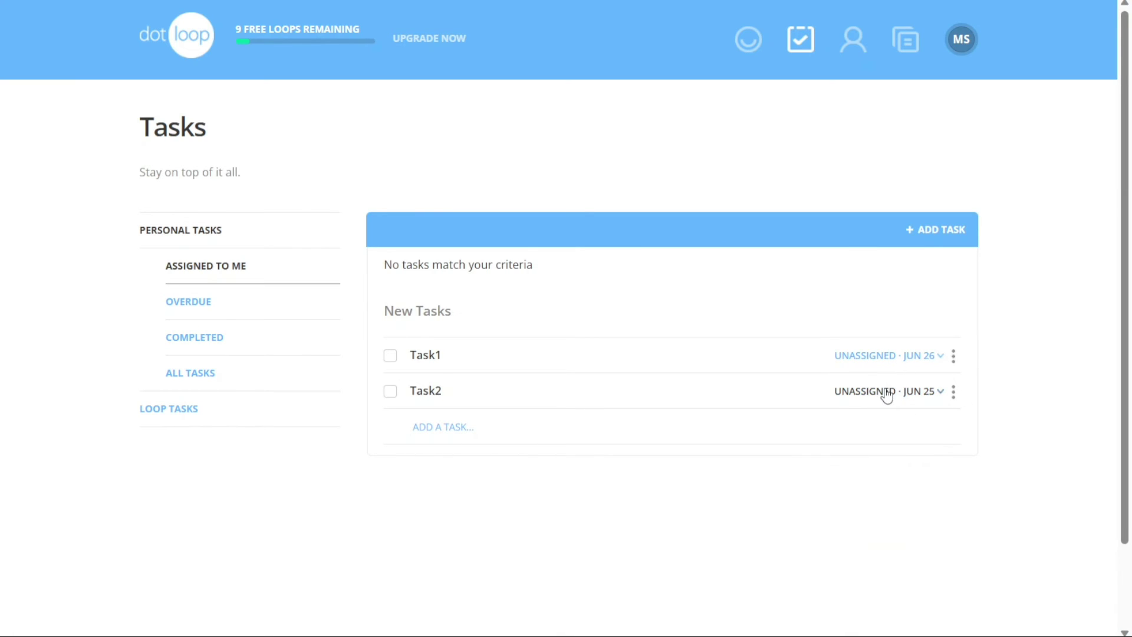
pyautogui.click(887, 391)
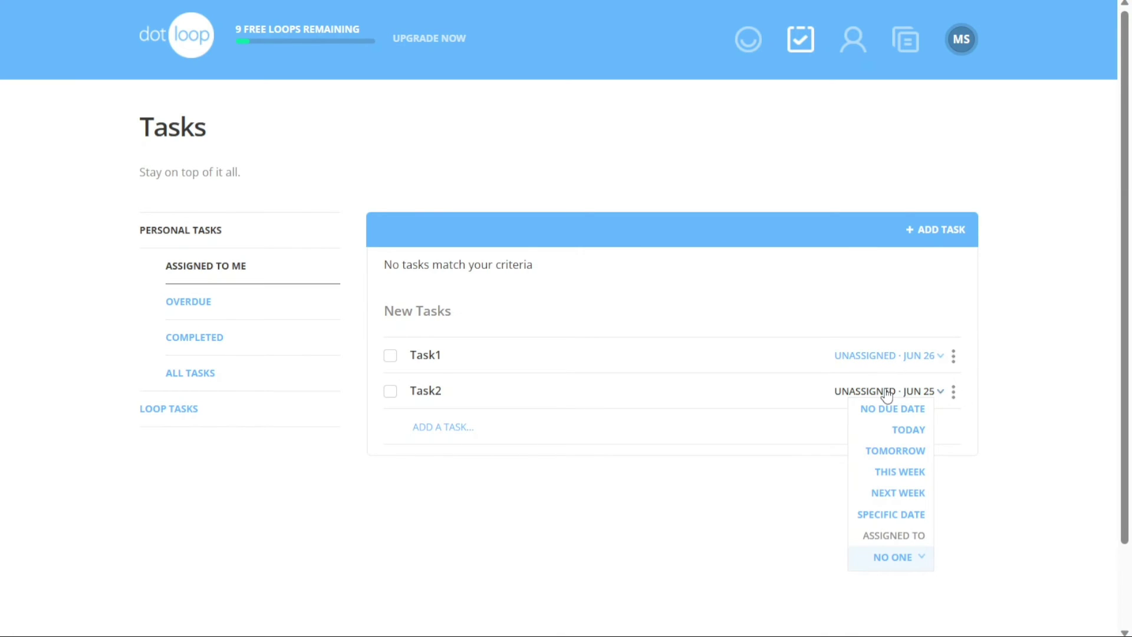
pyautogui.click(901, 473)
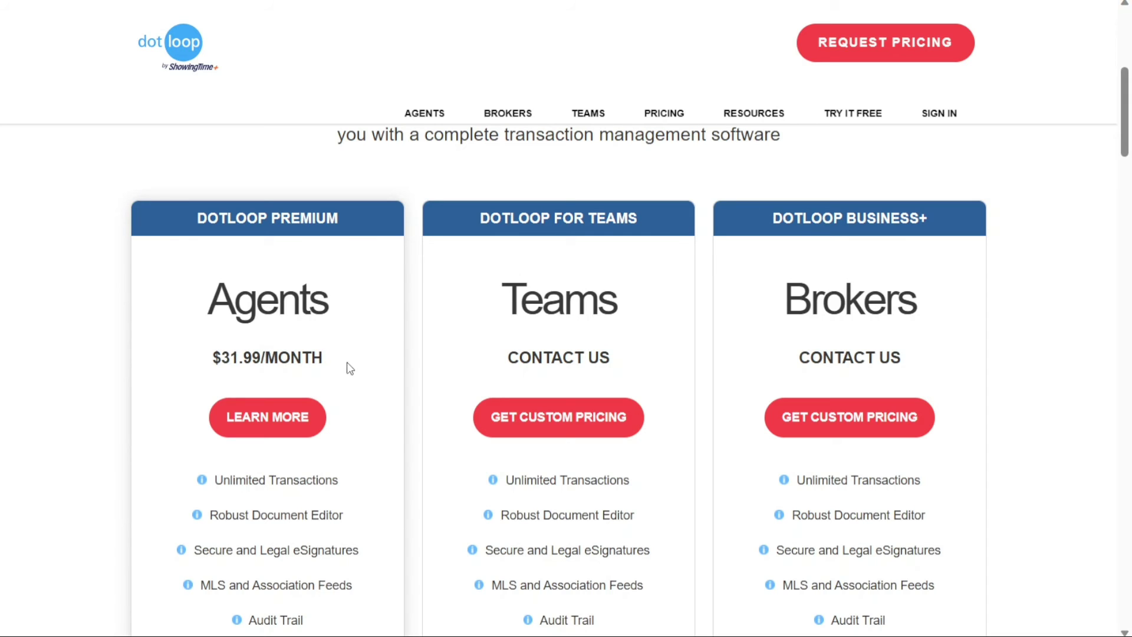
# - Browse the Agents, Teams and Brokers plan cards, noting the Brokers CONTACT US price
pyautogui.scroll(-4, 351, 369)
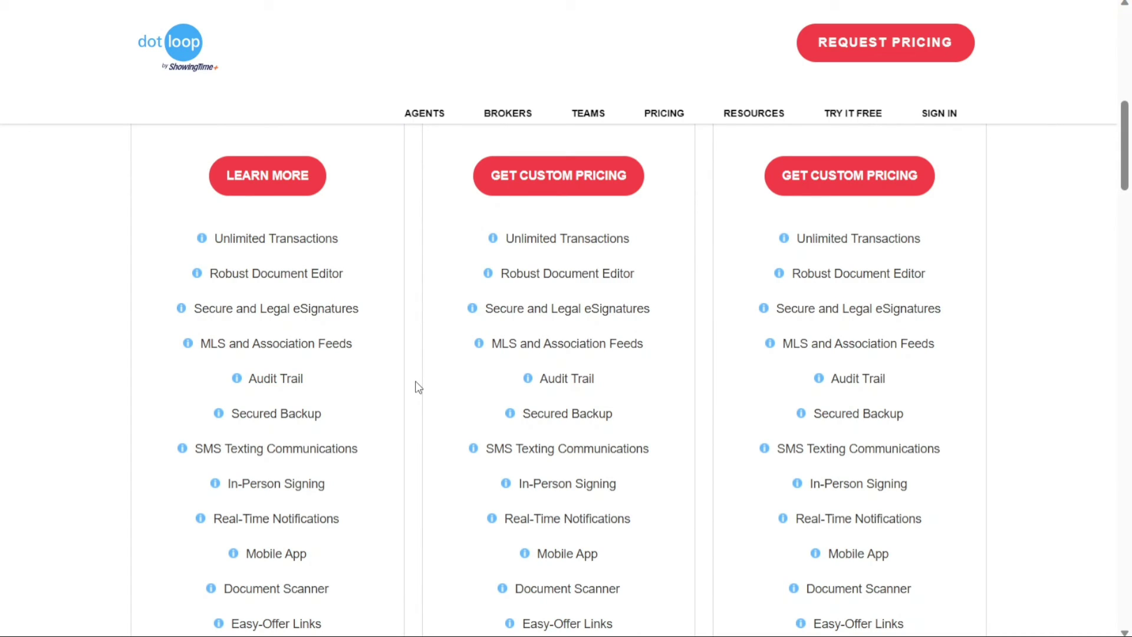
pyautogui.scroll(-7, 418, 387)
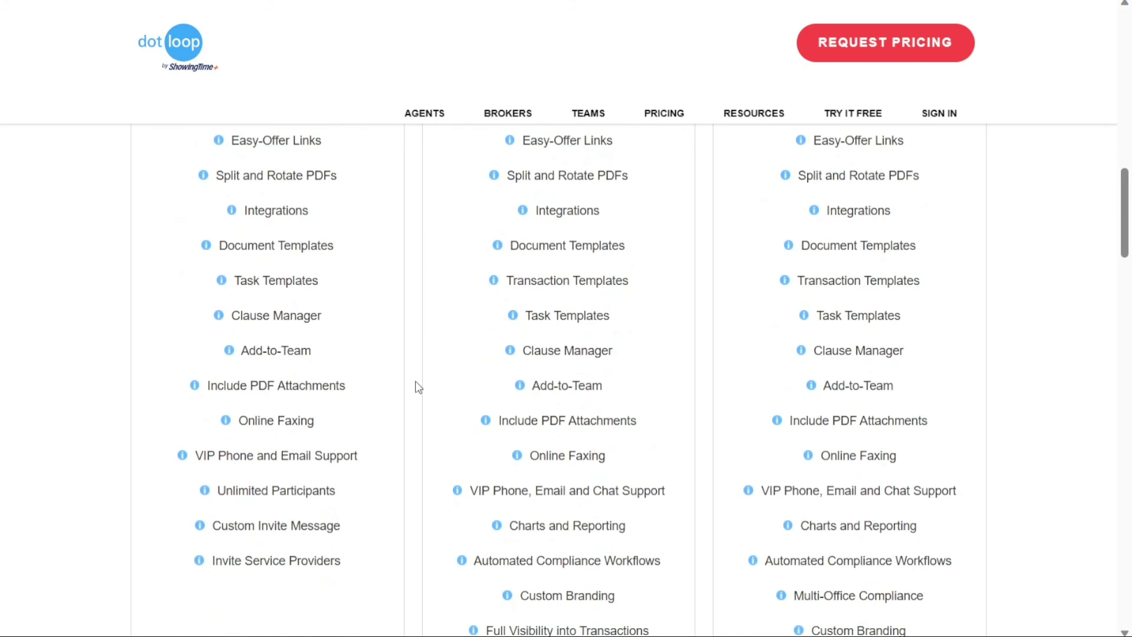
pyautogui.scroll(11, 418, 386)
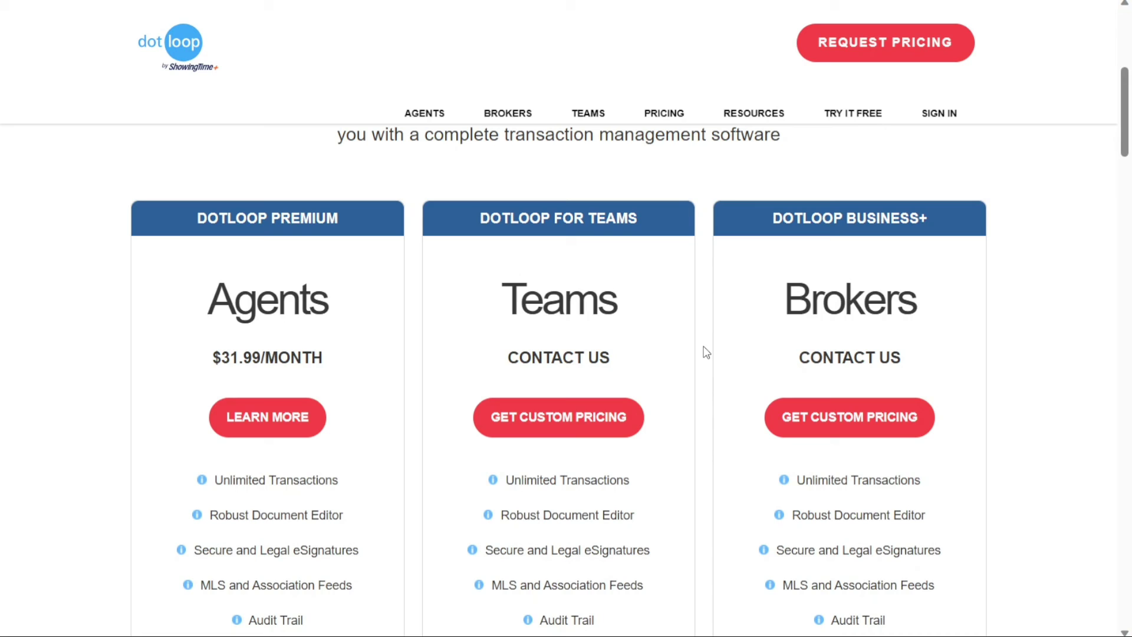
pyautogui.scroll(-12, 707, 352)
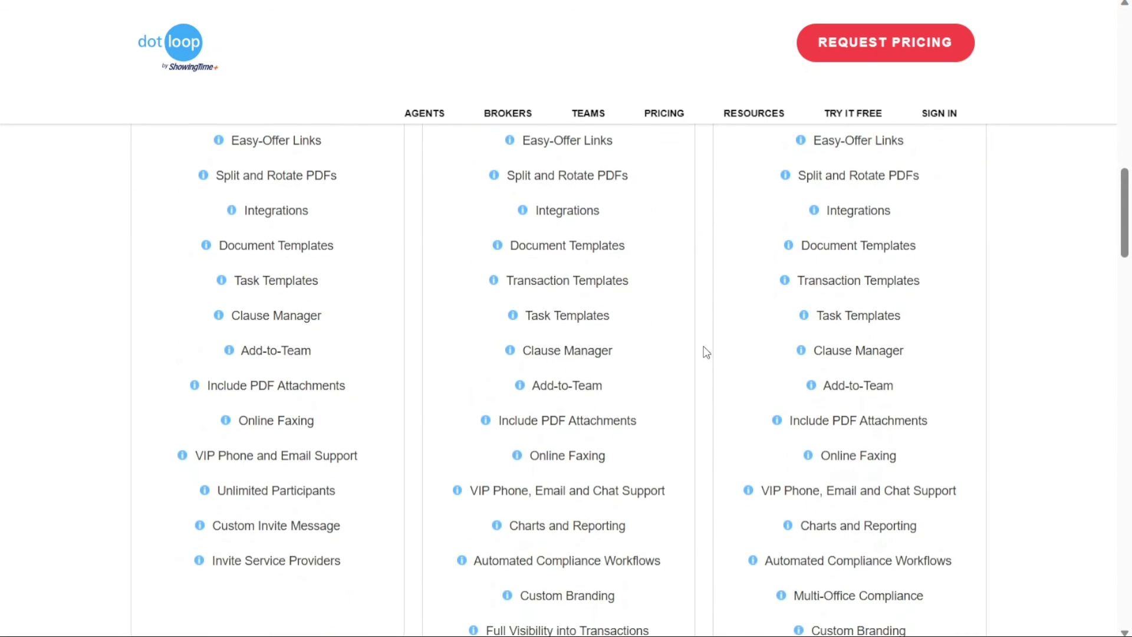
pyautogui.scroll(-3, 707, 352)
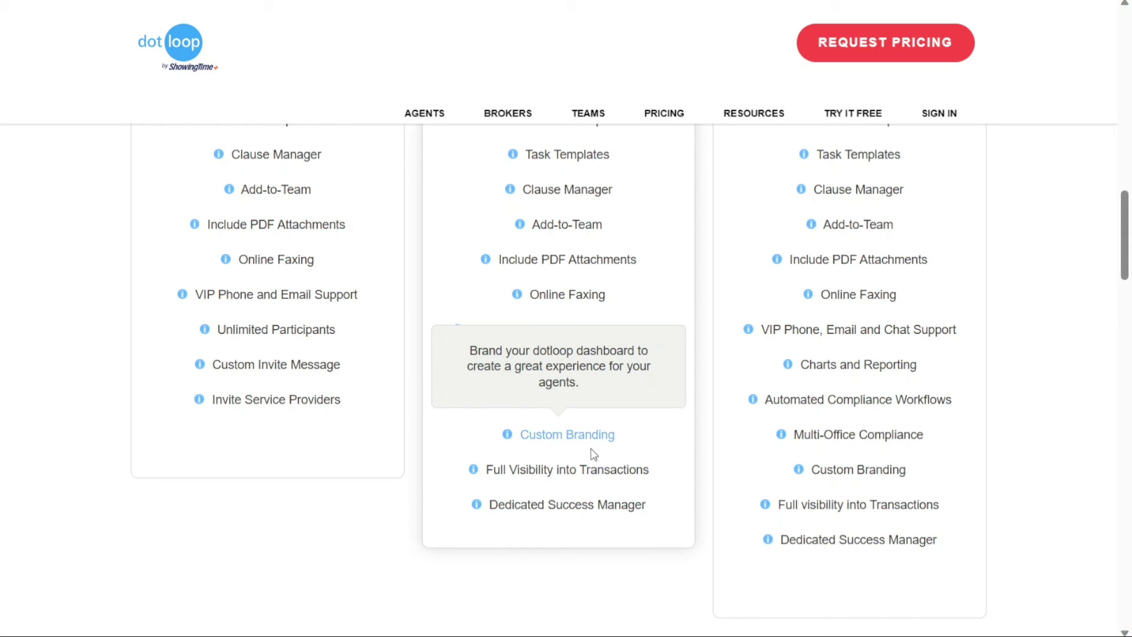
pyautogui.moveTo(756, 402)
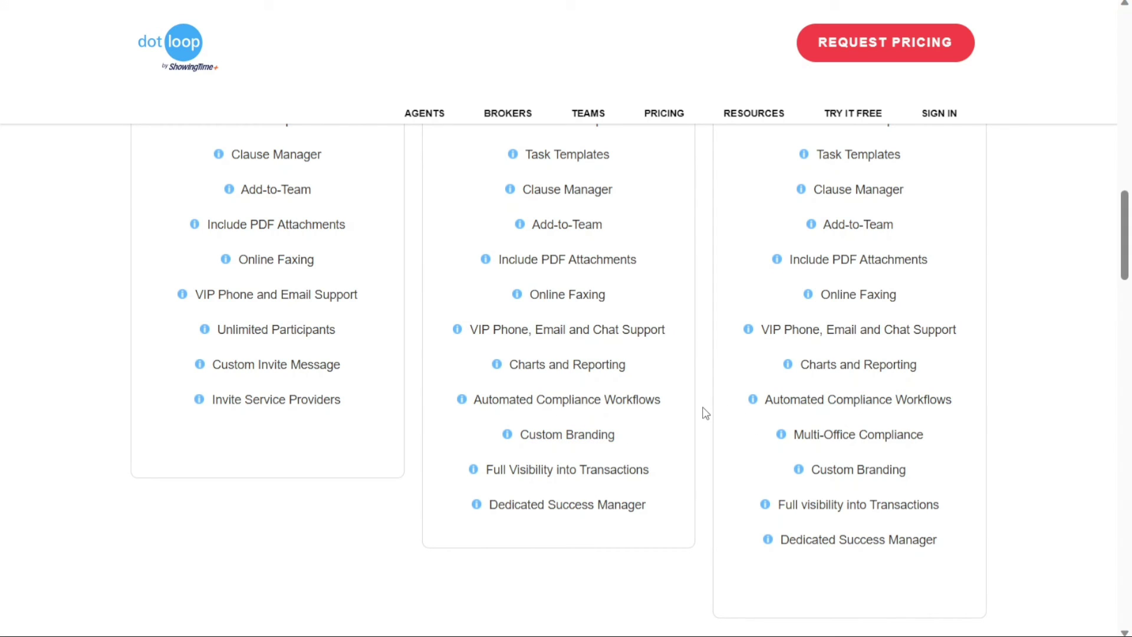
pyautogui.scroll(10, 706, 413)
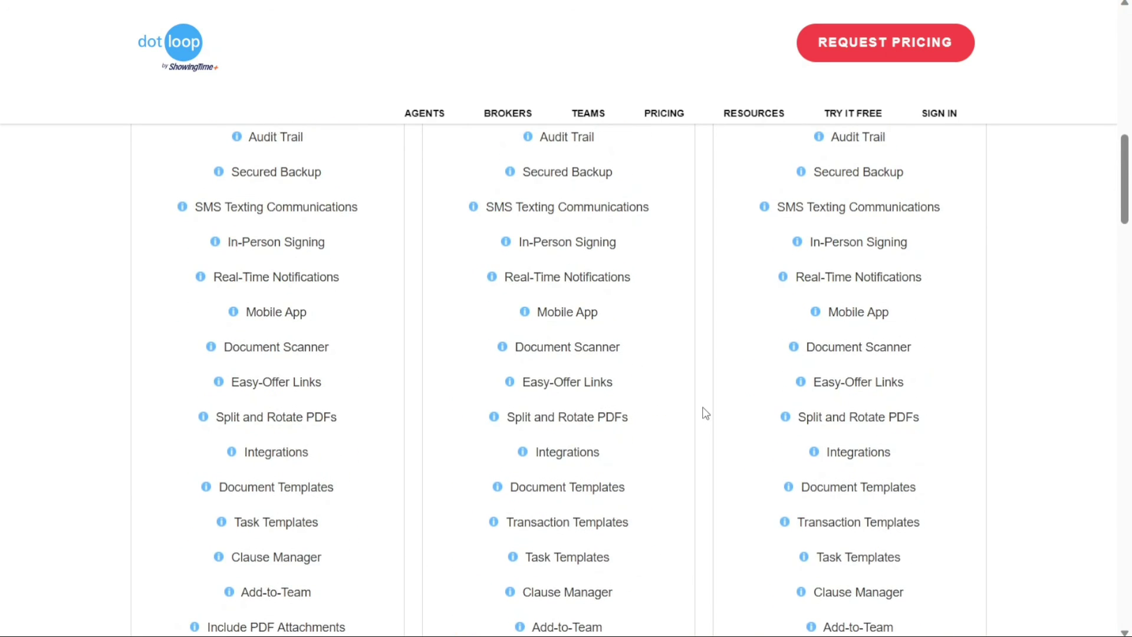
pyautogui.scroll(3, 706, 413)
pyautogui.scroll(3, 706, 413)
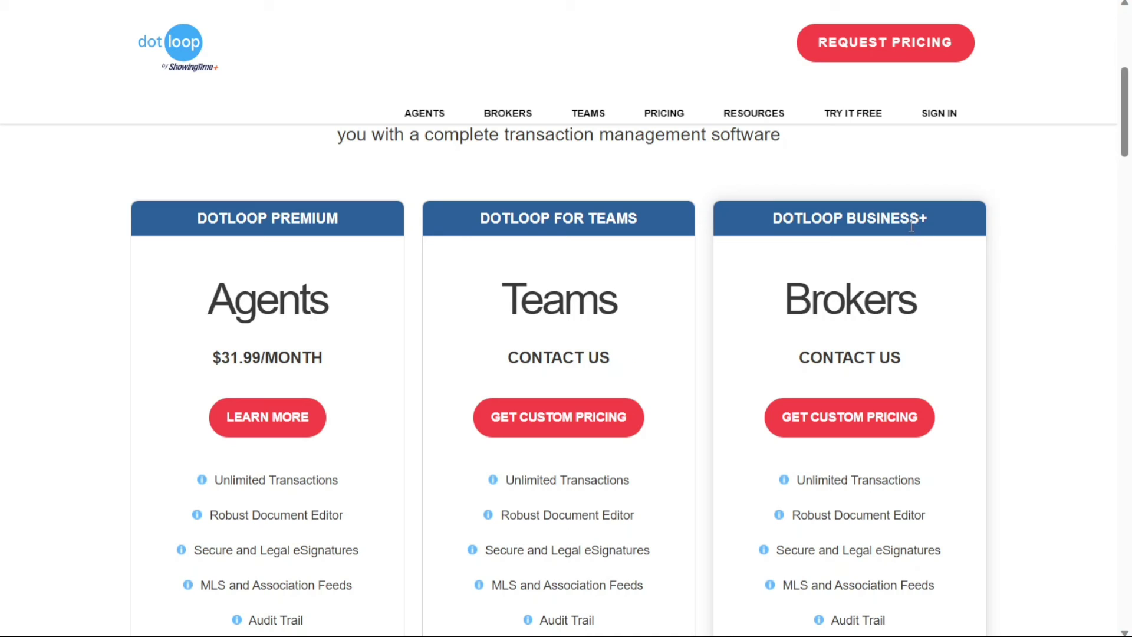
pyautogui.moveTo(801, 362); pyautogui.dragTo(914, 352)
pyautogui.click(1059, 355)
# - Look over the plan features once more, then return to the dotloop Tasks tab
pyautogui.scroll(-1, 1059, 356)
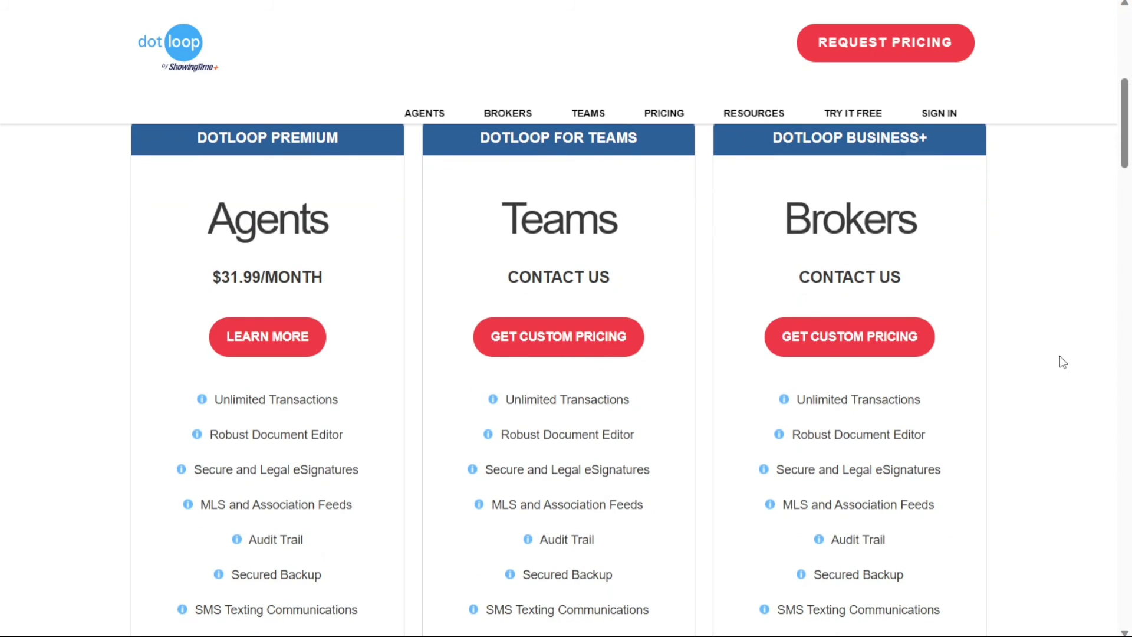
pyautogui.scroll(-5, 1061, 357)
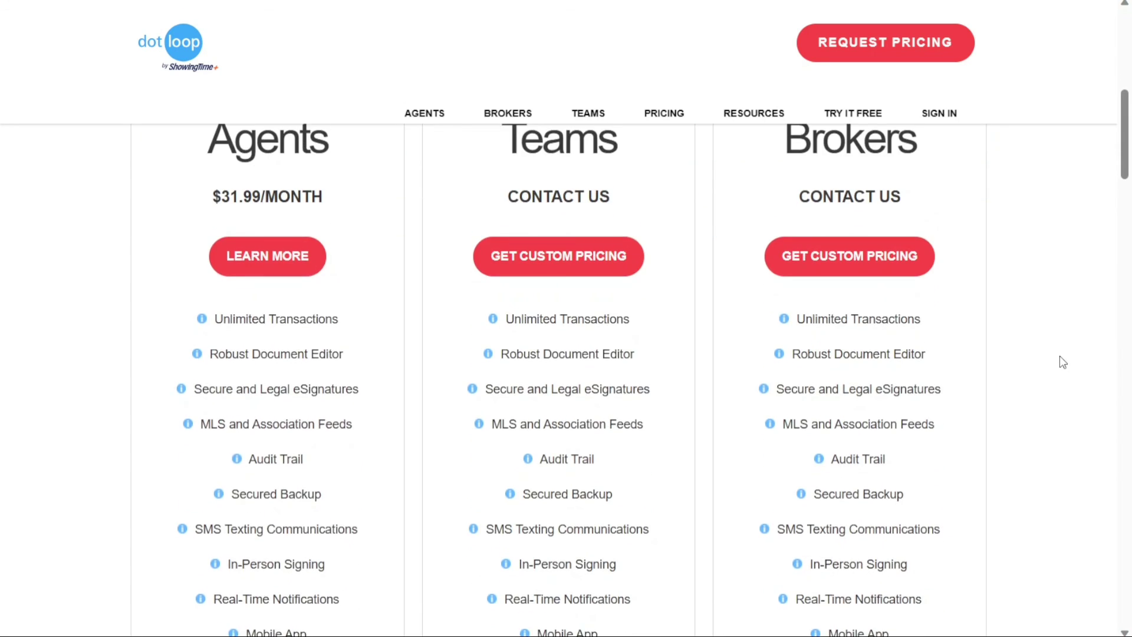
pyautogui.scroll(-3, 1060, 357)
pyautogui.scroll(6, 1060, 356)
pyautogui.scroll(-8, 1060, 362)
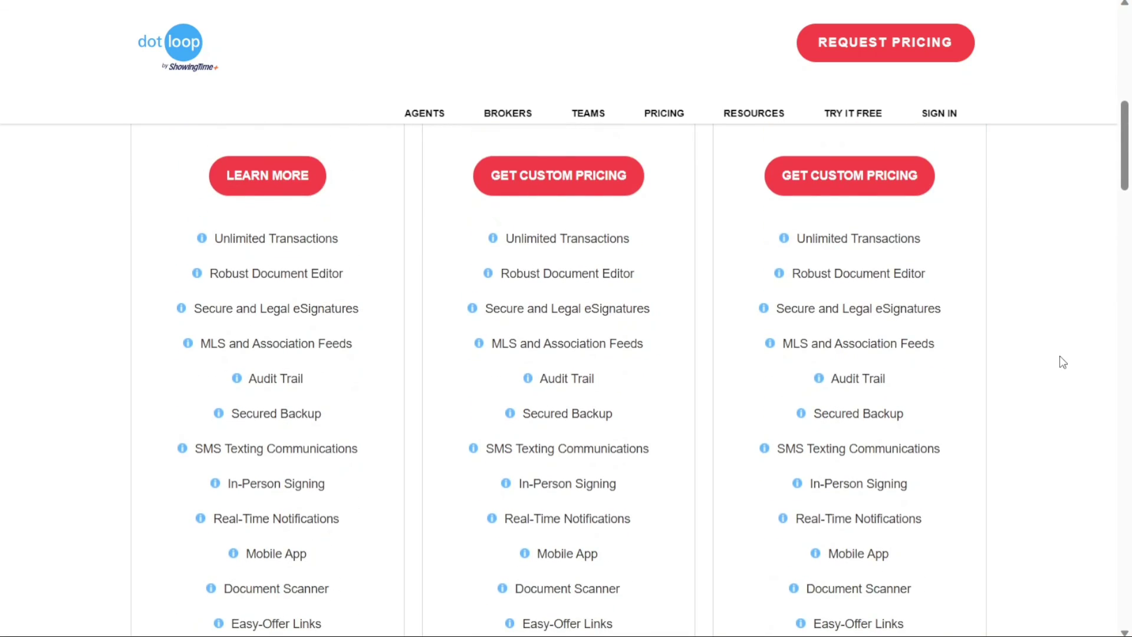
pyautogui.scroll(8, 1060, 357)
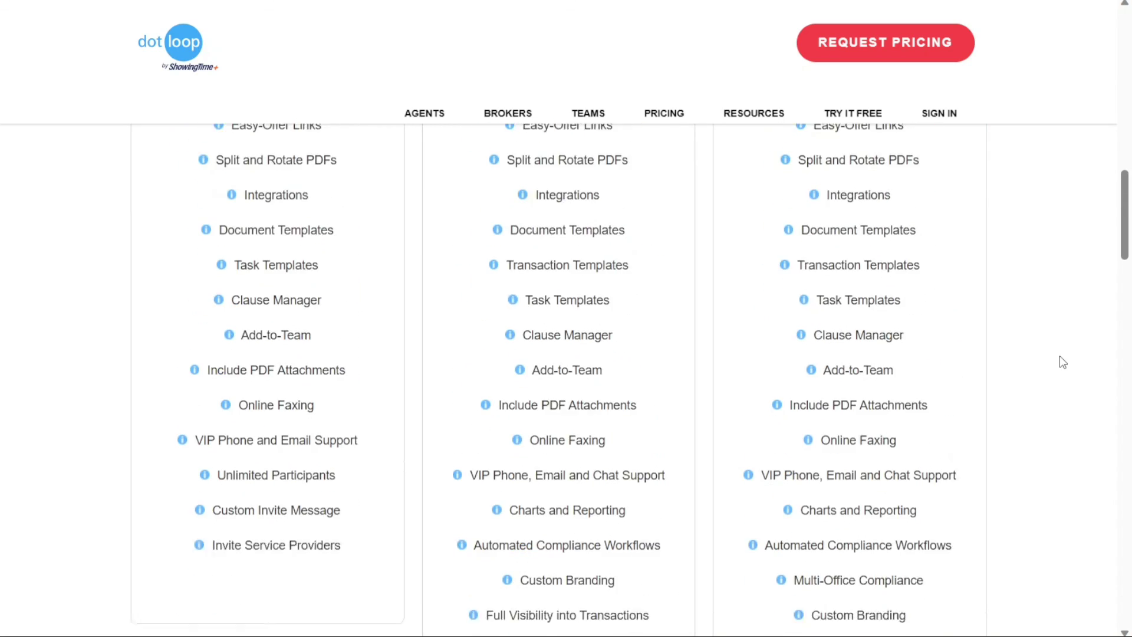
pyautogui.scroll(9, 1062, 361)
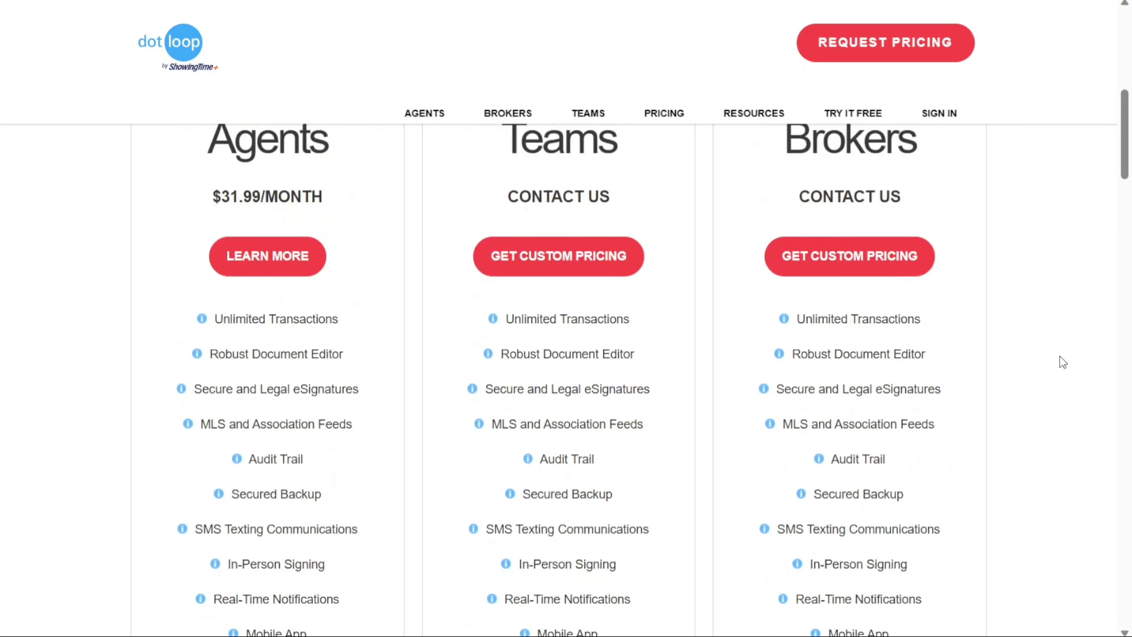
pyautogui.scroll(1, 1063, 363)
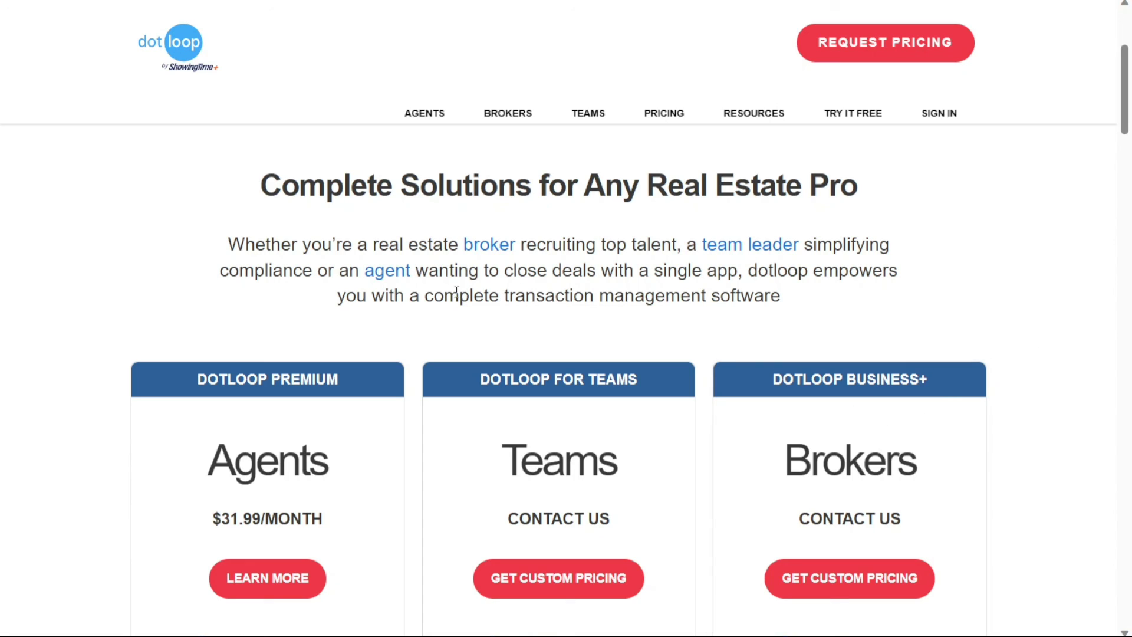
pyautogui.hotkey('ctrl', 'Tab')
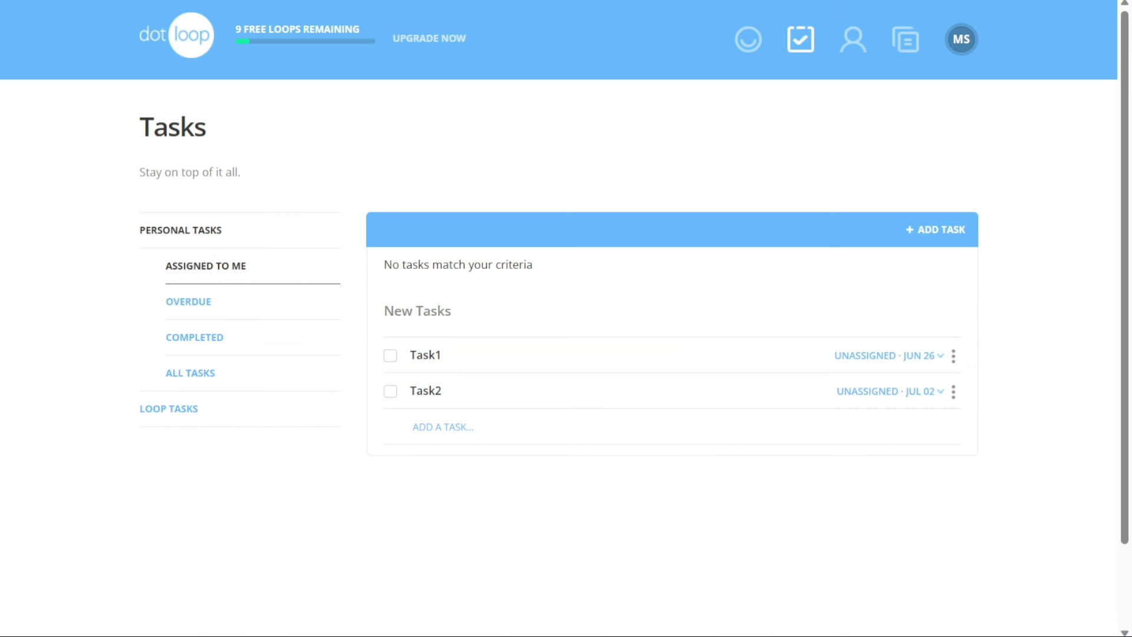
# - Go to the Loops overview listing the existing loop
pyautogui.click(750, 43)
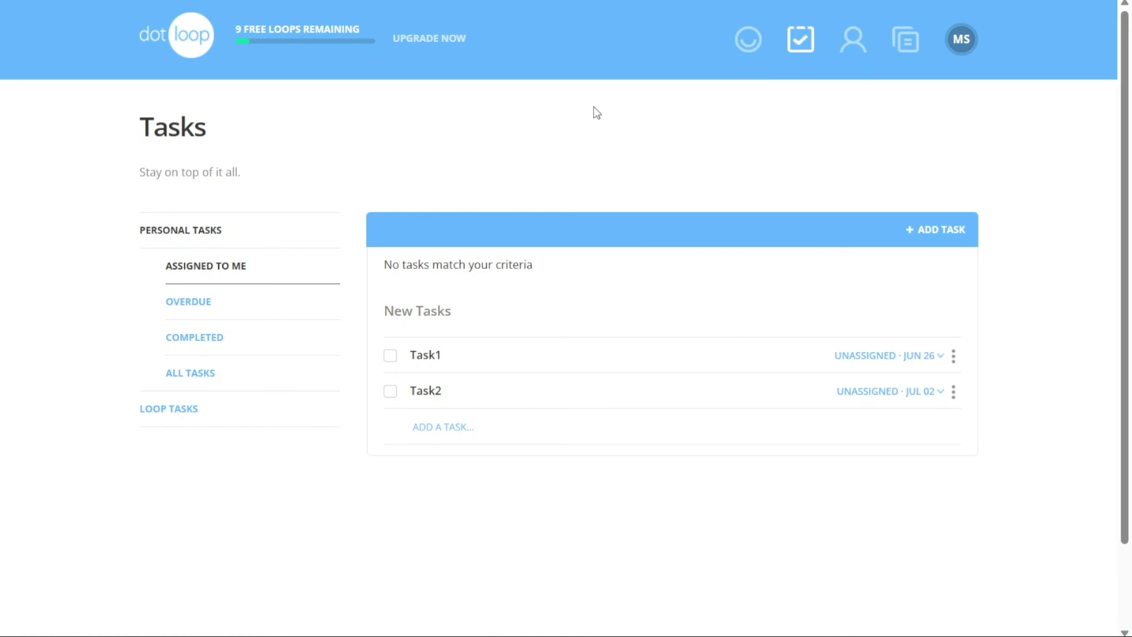